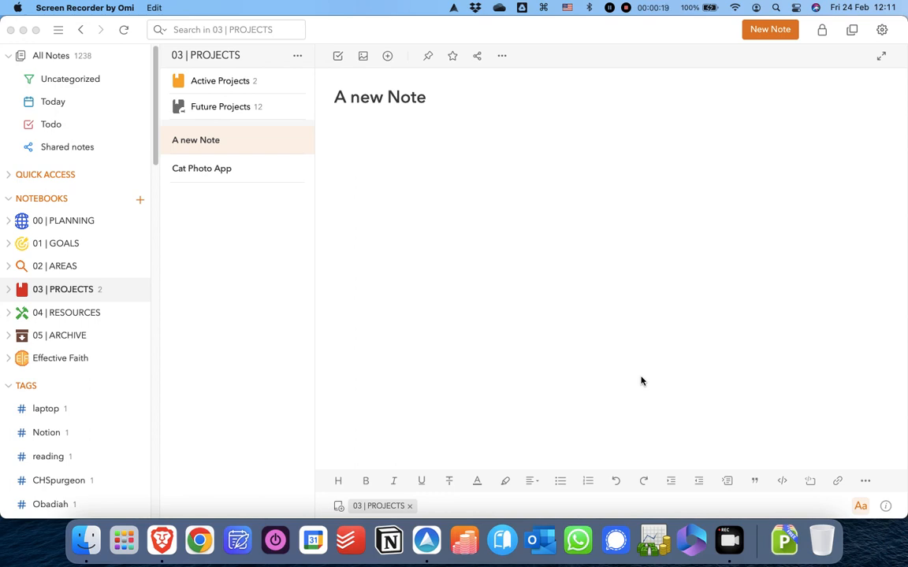
# - Create a new blank note in the 03 | PROJECTS notebook
pyautogui.click(641, 382)
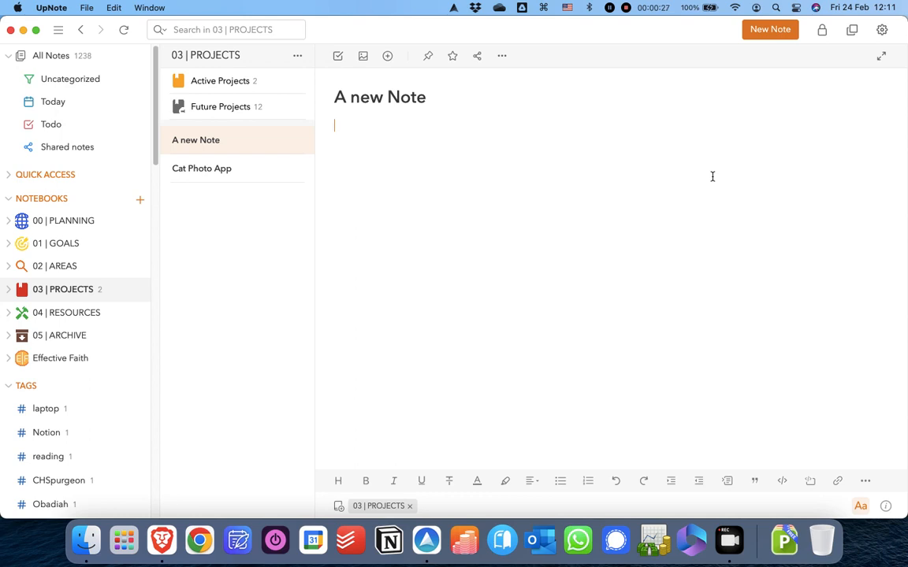
pyautogui.press('super+n')
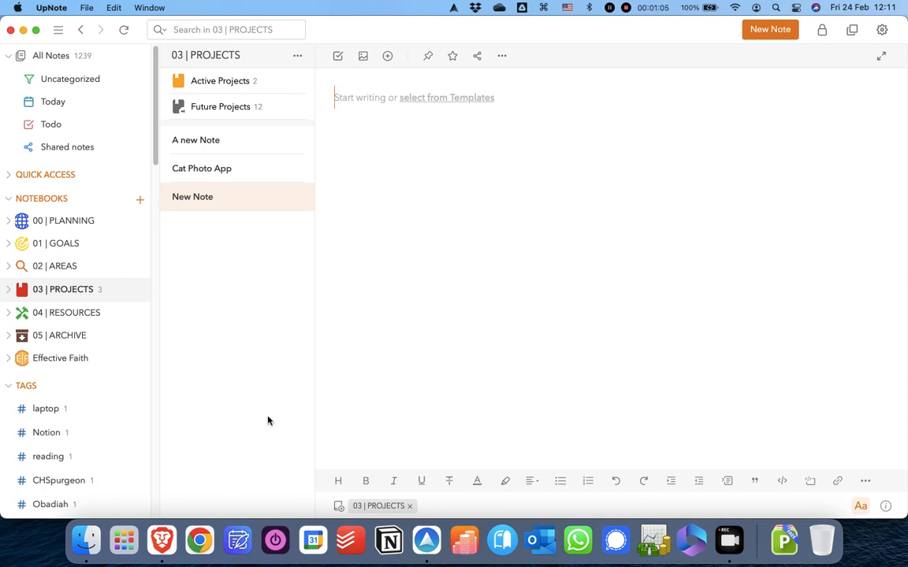
# - Switch to Brave and go to the opening section of the article "A Simple Way To Make Your Days Effective."
pyautogui.click(161, 539)
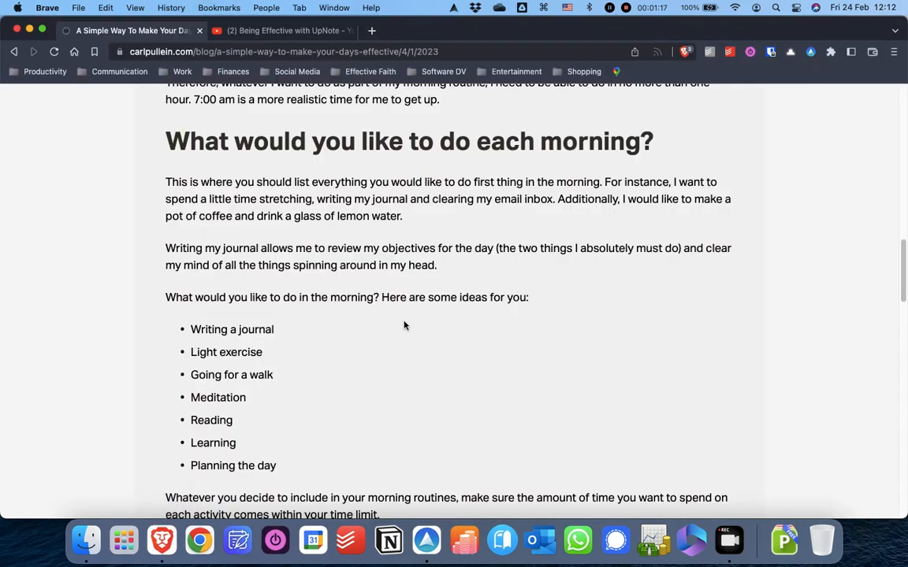
pyautogui.scroll(15, 403, 324)
pyautogui.scroll(-3, 403, 327)
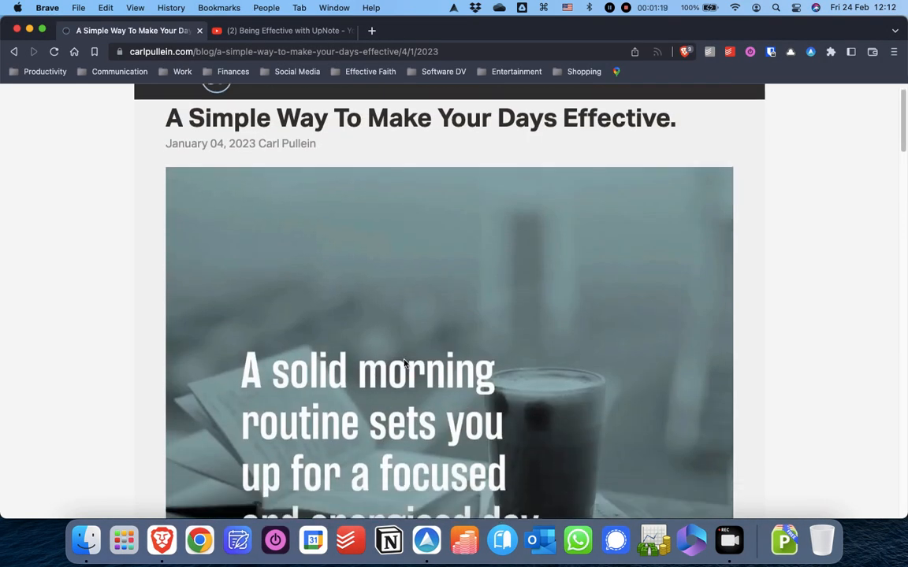
pyautogui.scroll(-3, 332, 397)
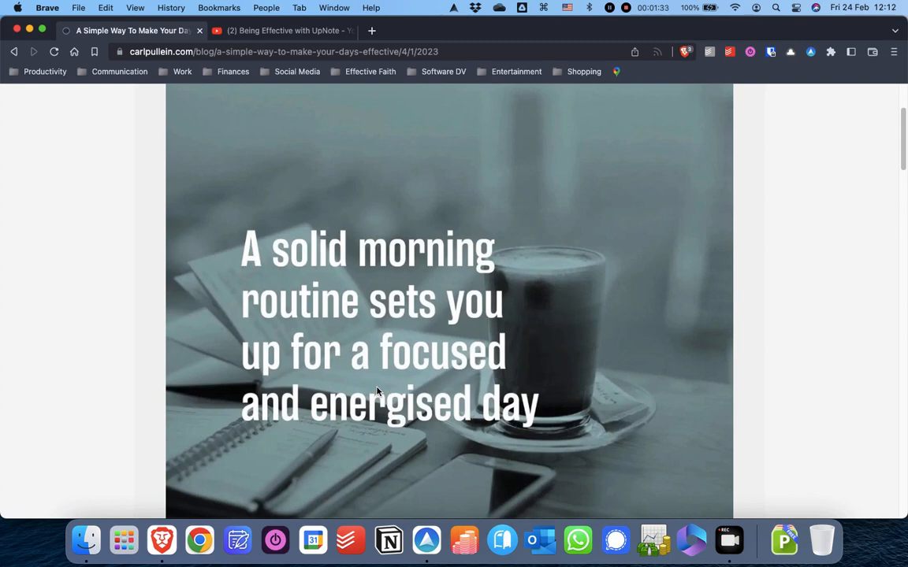
# - Create a quick note reading "Type whatever you want" over the article and check it in UpNote's main window
pyautogui.press('ctrl+super+n')
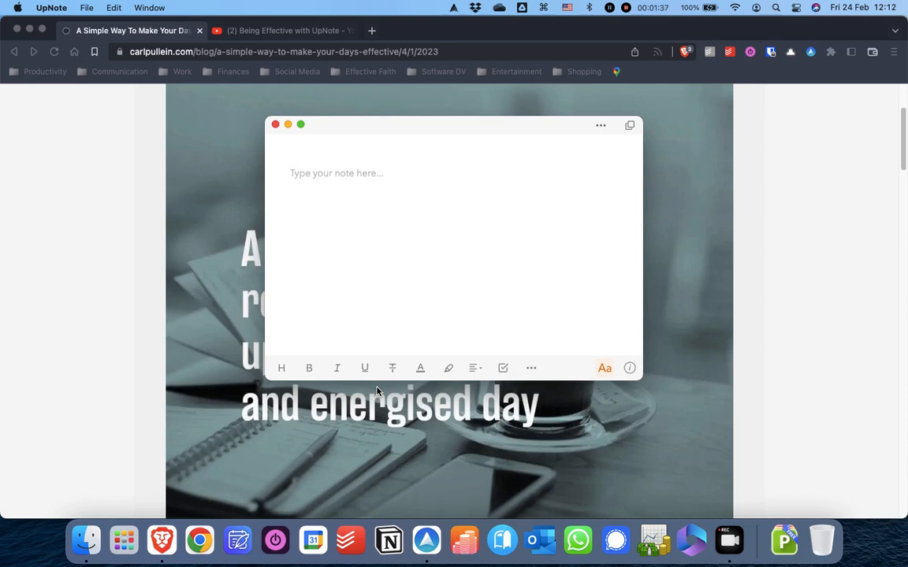
pyautogui.write('Type ')
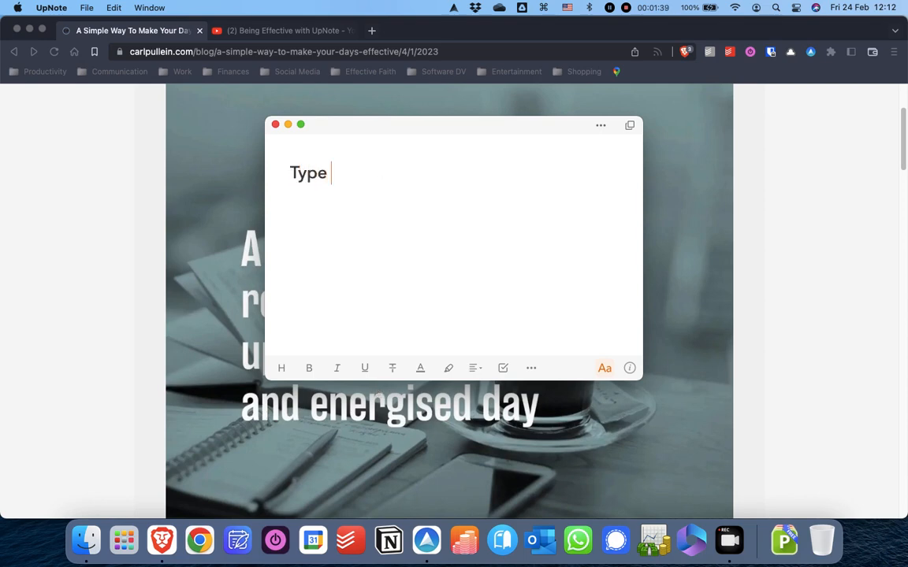
pyautogui.write('whatever you want')
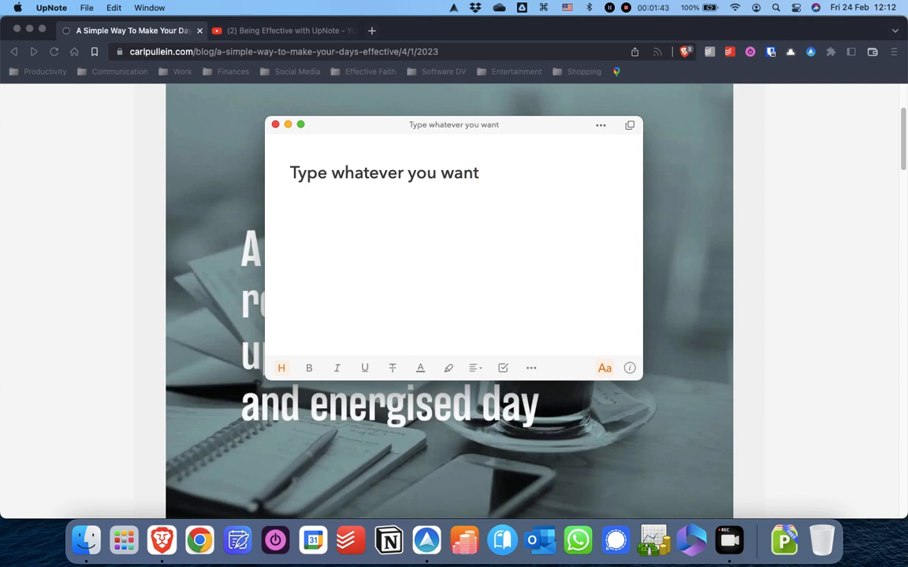
pyautogui.press('Escape')
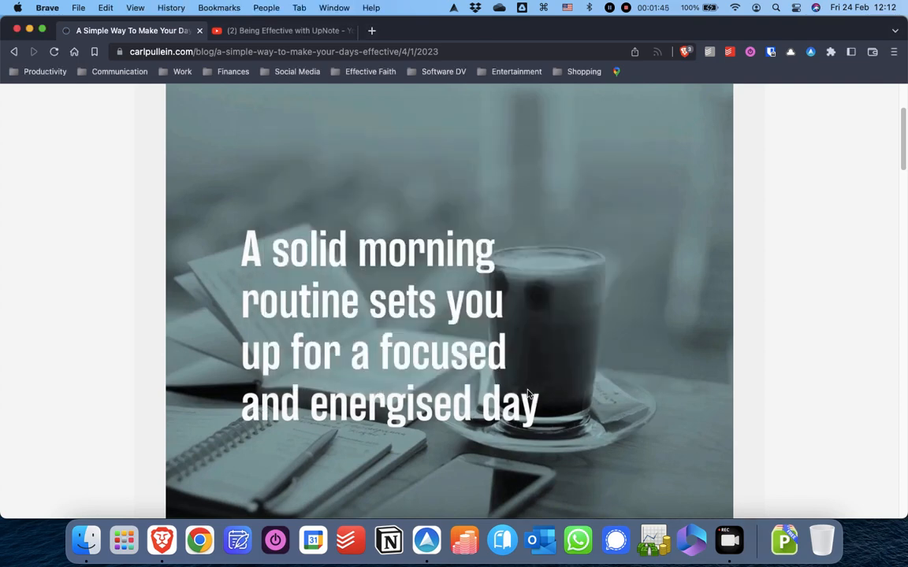
pyautogui.scroll(-3, 486, 368)
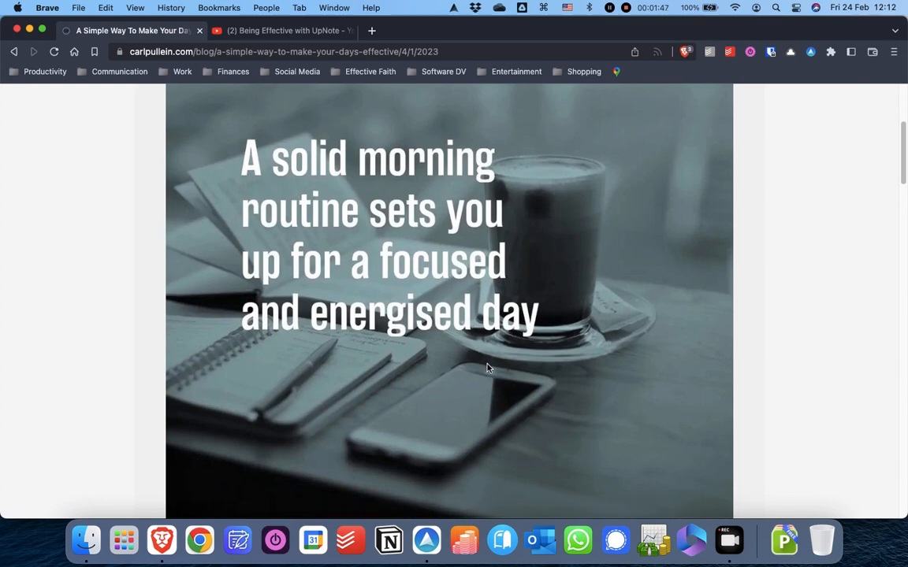
pyautogui.click(427, 541)
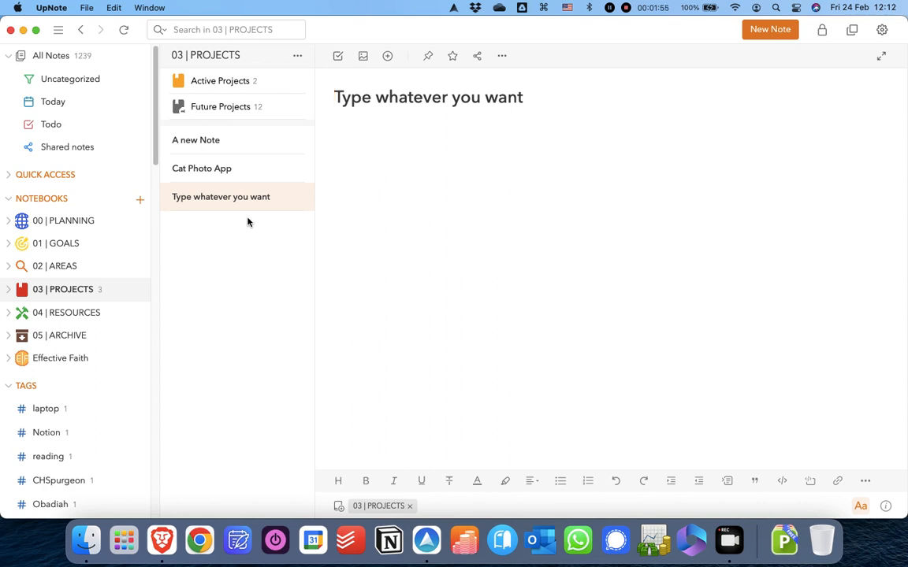
# - Return to the article in Brave, clip the whole page into UpNote, and look through the clipped note
pyautogui.click(165, 538)
pyautogui.scroll(5, 410, 296)
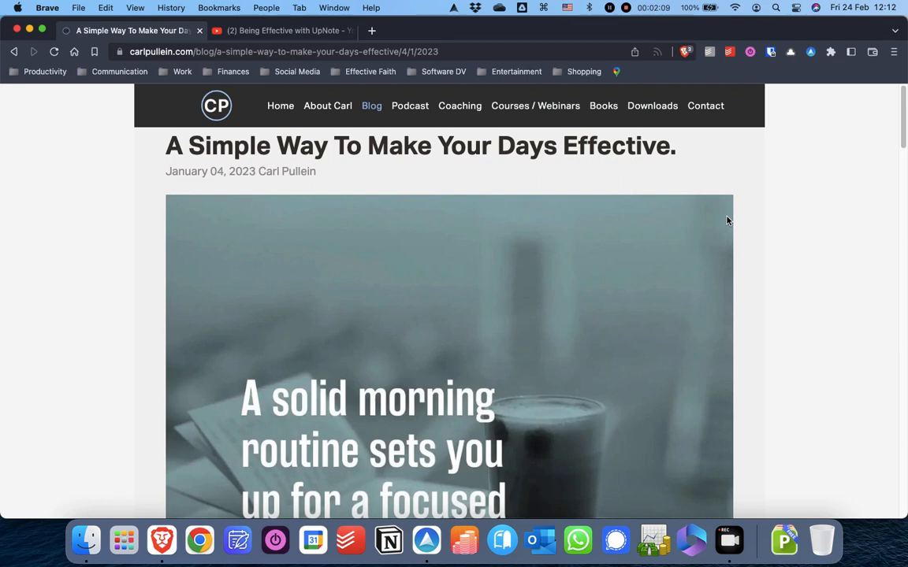
pyautogui.click(812, 55)
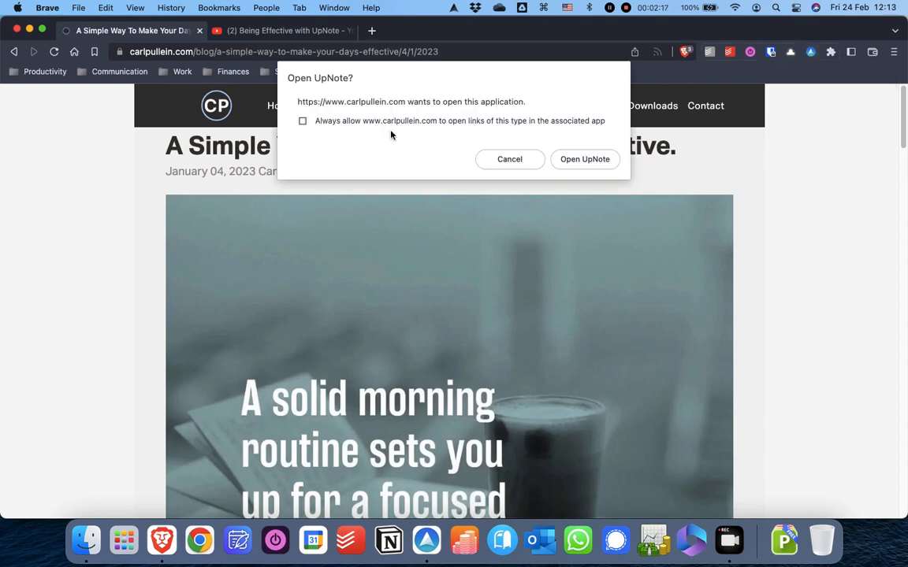
pyautogui.click(584, 161)
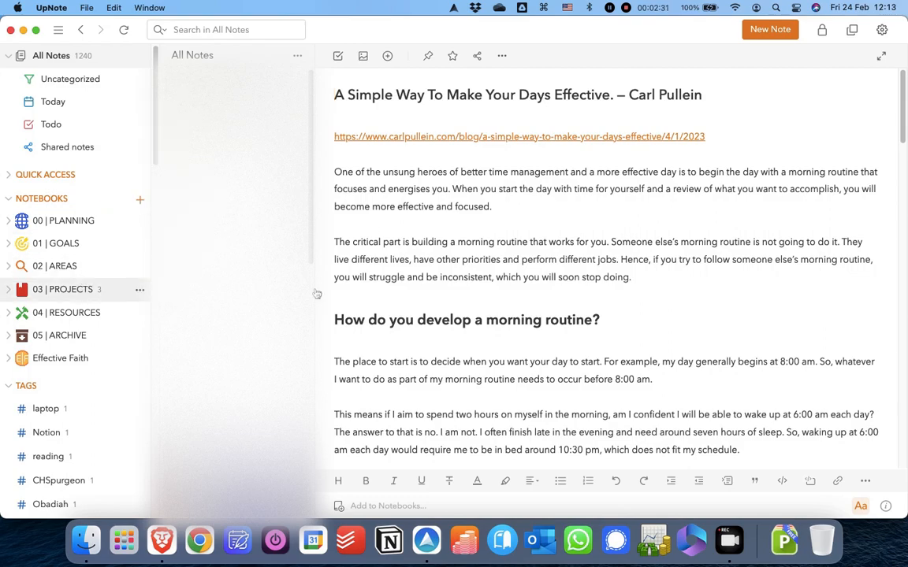
pyautogui.scroll(-10, 526, 285)
pyautogui.scroll(-15, 530, 287)
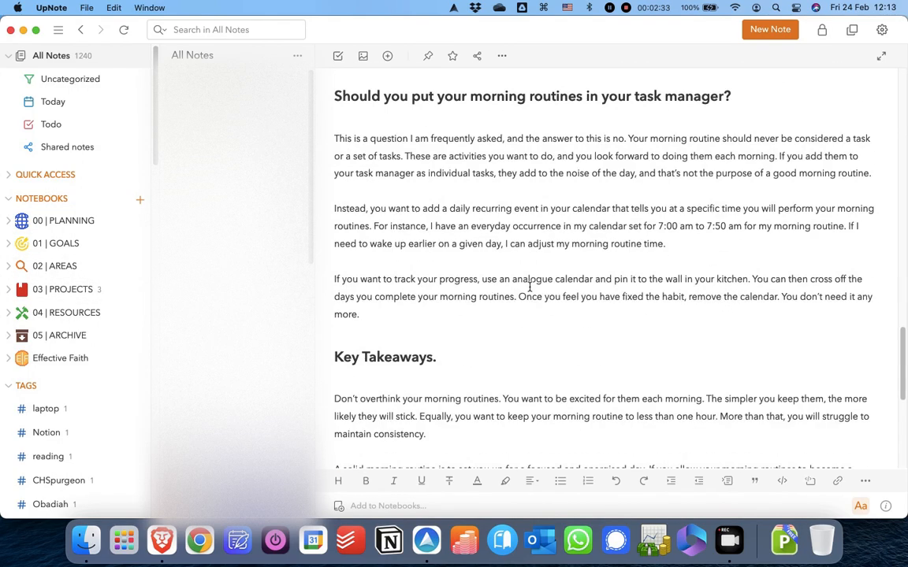
# - Open the 03 | PROJECTS notebook and save the article's "How do you develop a morning routine?" section from Brave as a new note there
pyautogui.click(78, 290)
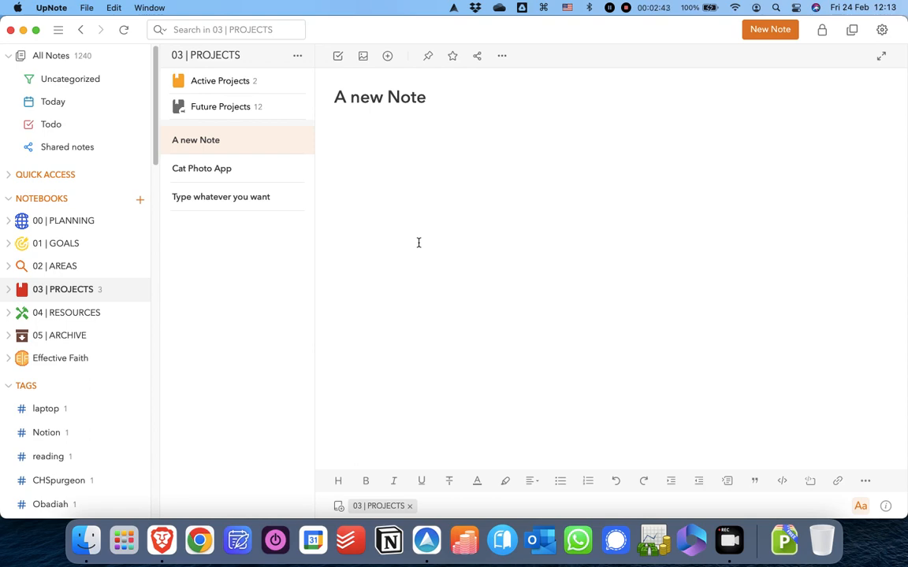
pyautogui.press('super+Tab')
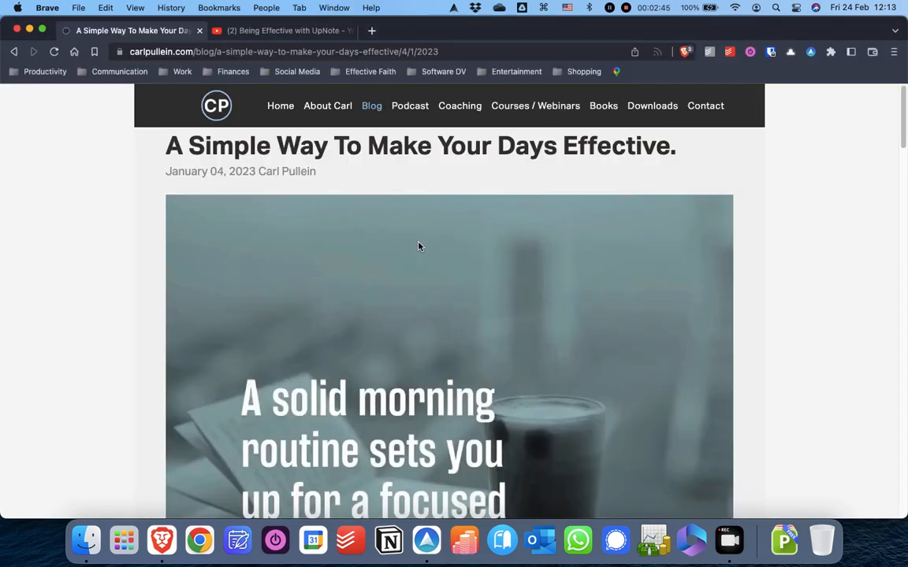
pyautogui.scroll(-5, 419, 246)
pyautogui.scroll(-10, 419, 247)
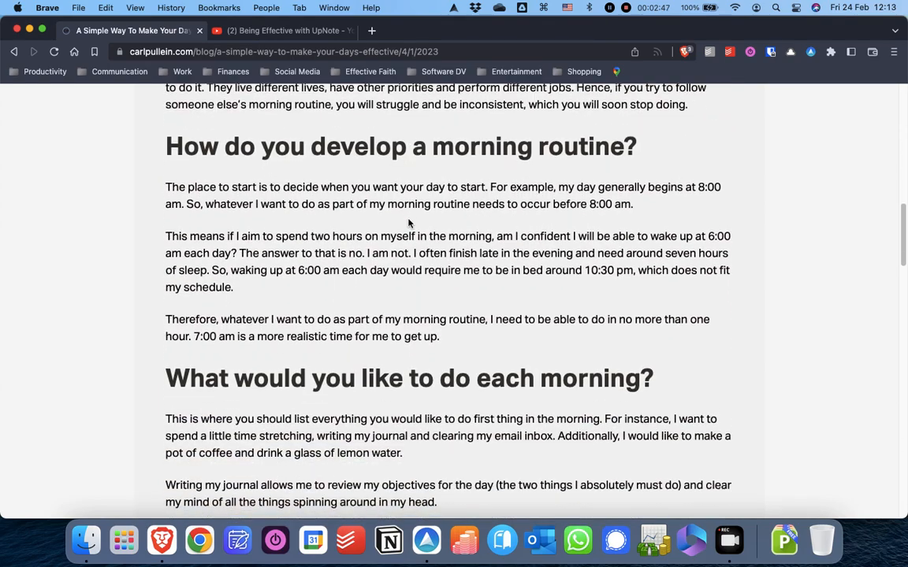
pyautogui.moveTo(167, 149); pyautogui.dragTo(453, 340)
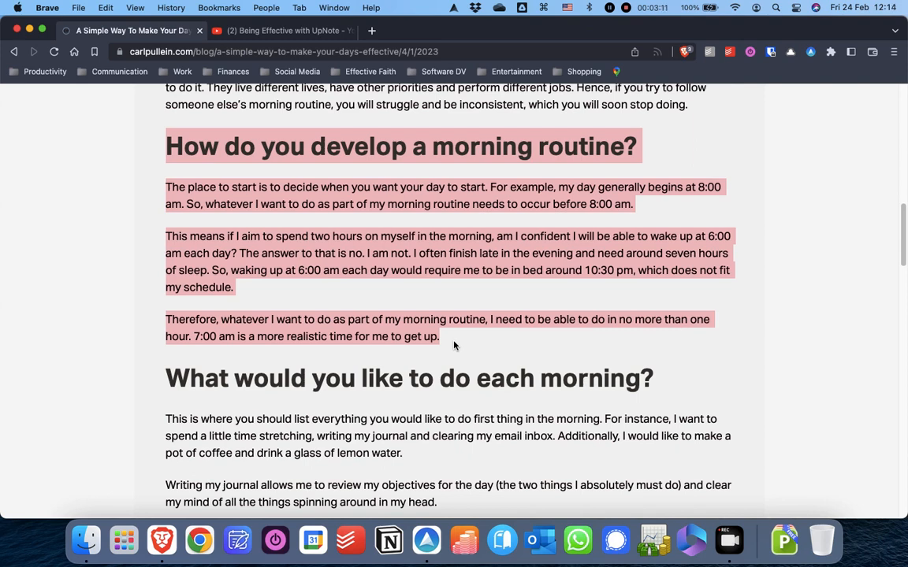
pyautogui.press('super+alt+v')
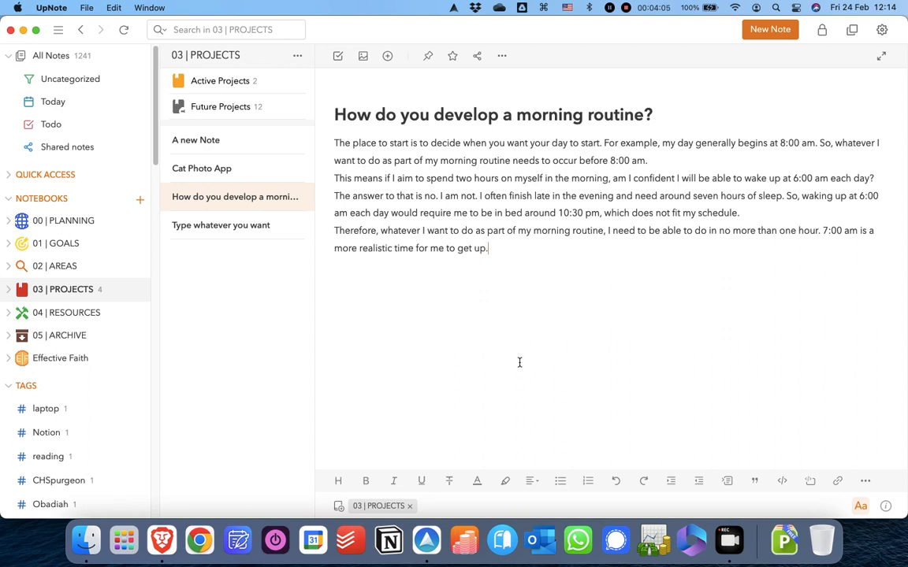
# - View "A new Note" and create another blank note in 03 | PROJECTS
pyautogui.click(190, 143)
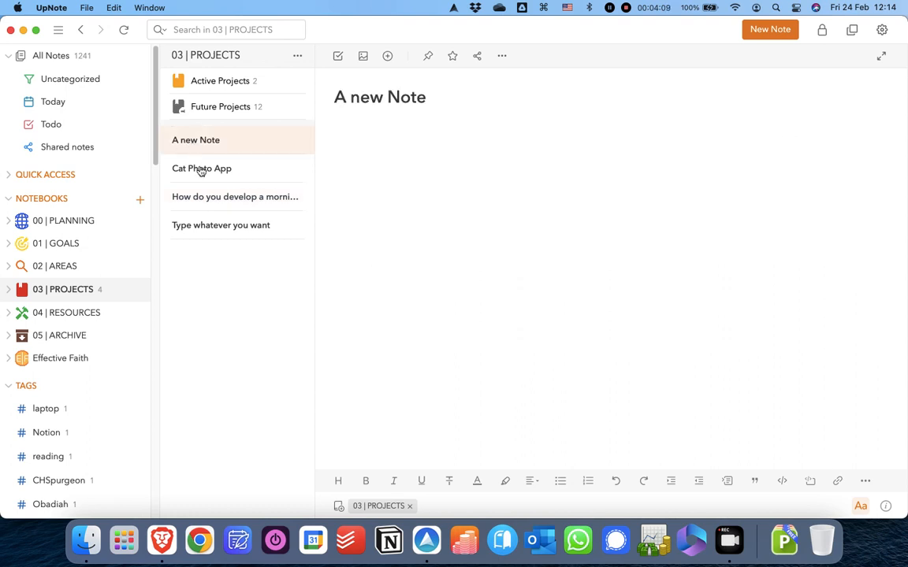
pyautogui.click(770, 30)
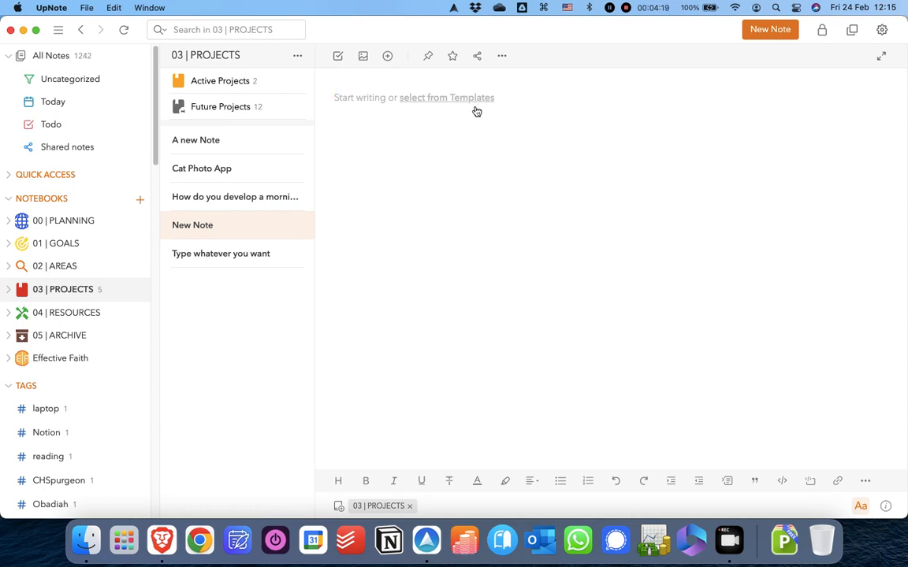
# - In the "How do you develop a morning routine?" note, use Markdown markers to try a level 3 title heading and change it to level 1
pyautogui.click(238, 198)
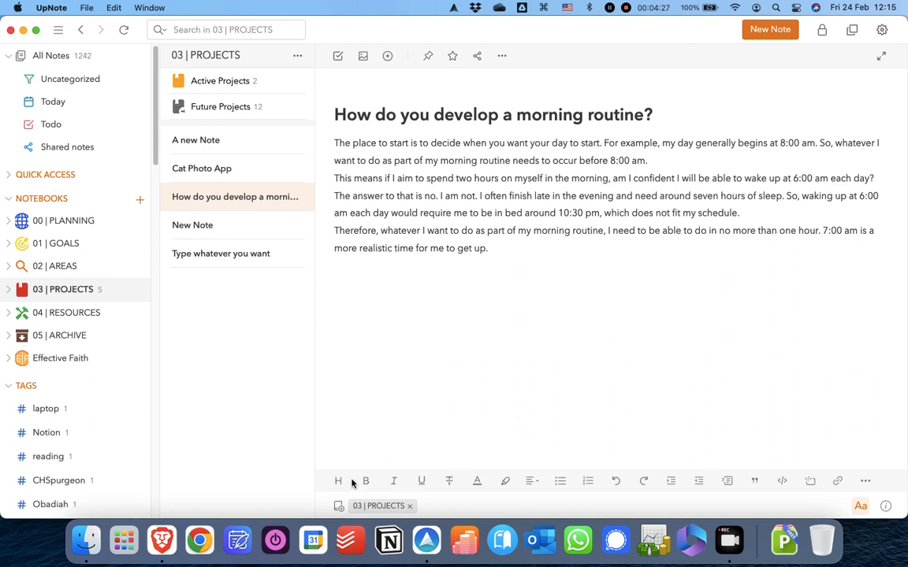
pyautogui.click(335, 115)
pyautogui.write('# ')
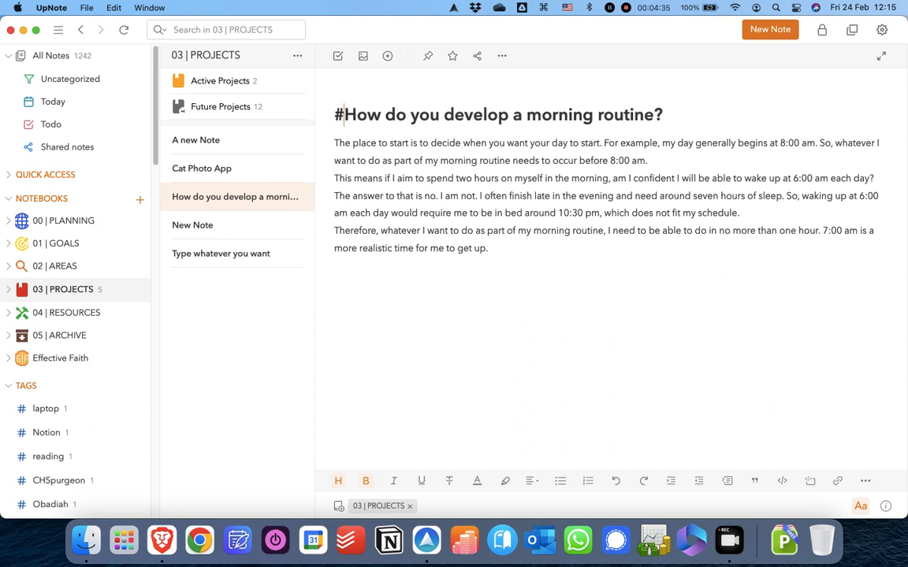
pyautogui.write('## ')
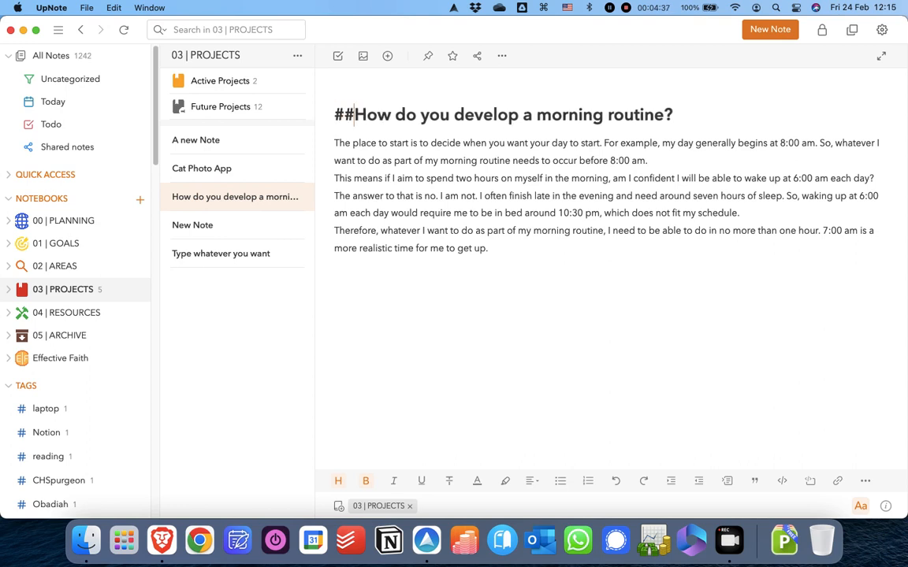
pyautogui.write('### ')
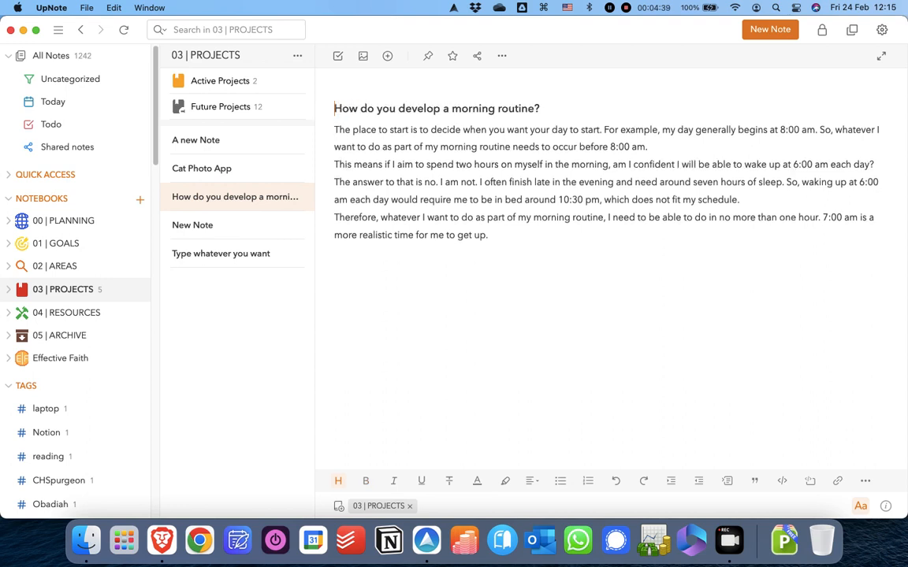
pyautogui.write('#')
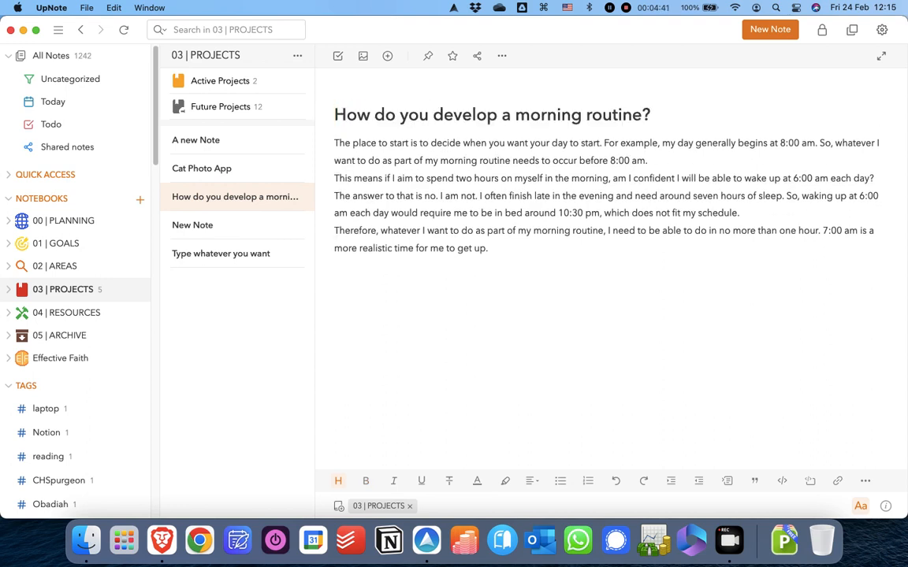
# - Format the word "Therefore" at the start of the last paragraph as bold, italic and underlined
pyautogui.doubleClick(361, 233)
pyautogui.click(366, 481)
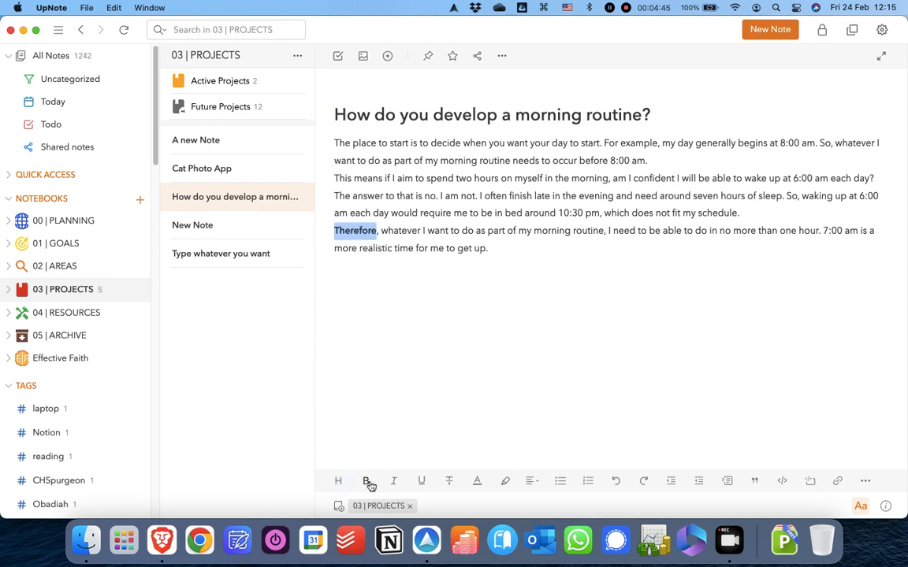
pyautogui.click(394, 481)
pyautogui.click(422, 482)
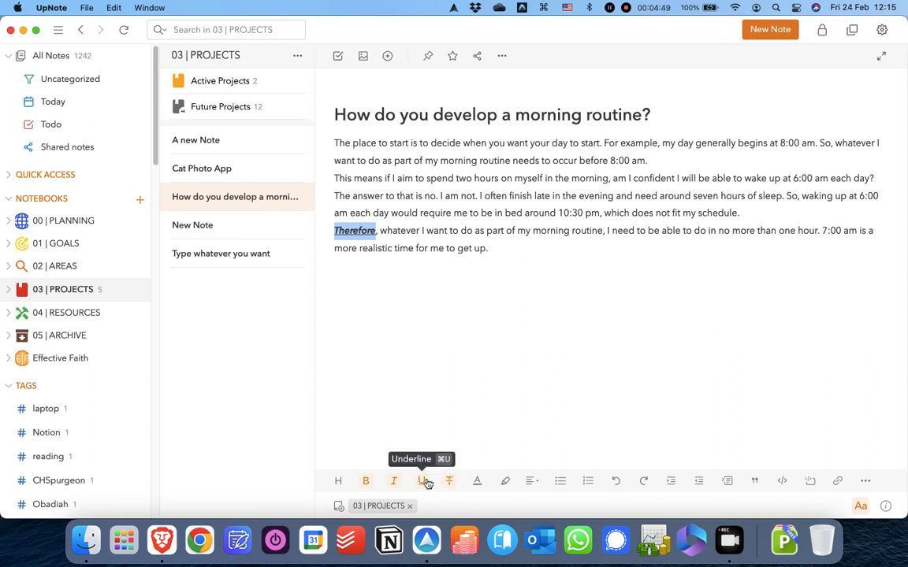
# - Remove the bold, italic and underline formatting from "Therefore" and deselect the word
pyautogui.click(398, 486)
pyautogui.click(369, 484)
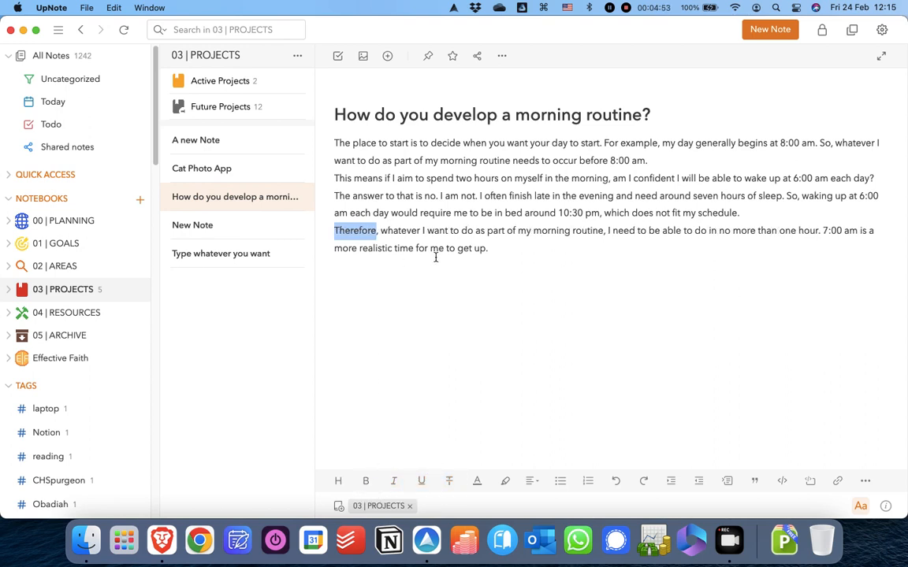
pyautogui.click(488, 263)
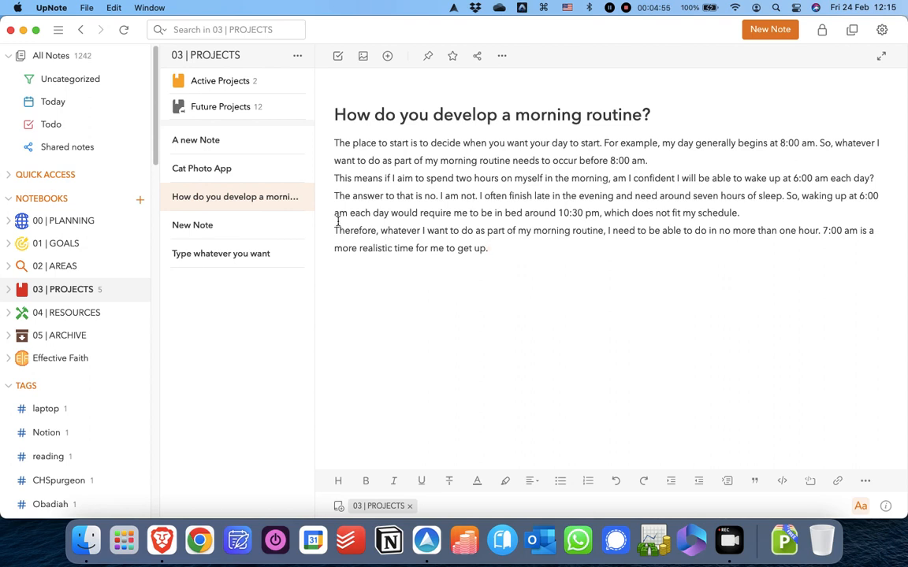
# - Set the text colour of the word "answer" in the second paragraph to Green
pyautogui.doubleClick(359, 196)
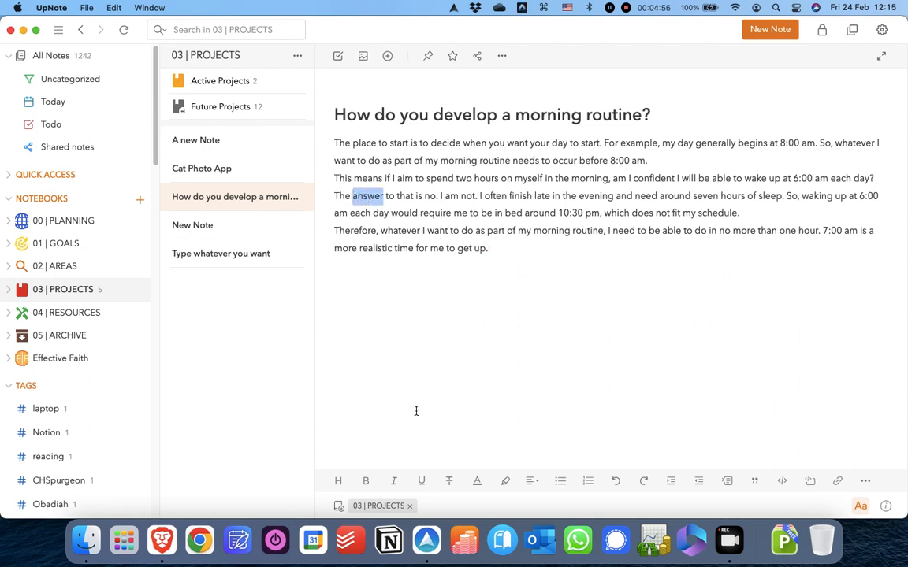
pyautogui.click(478, 482)
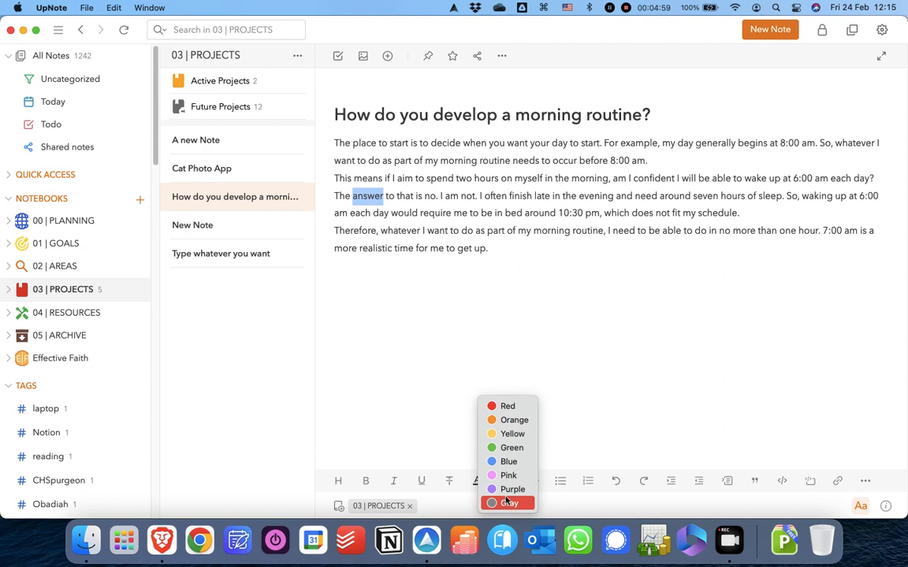
pyautogui.click(509, 447)
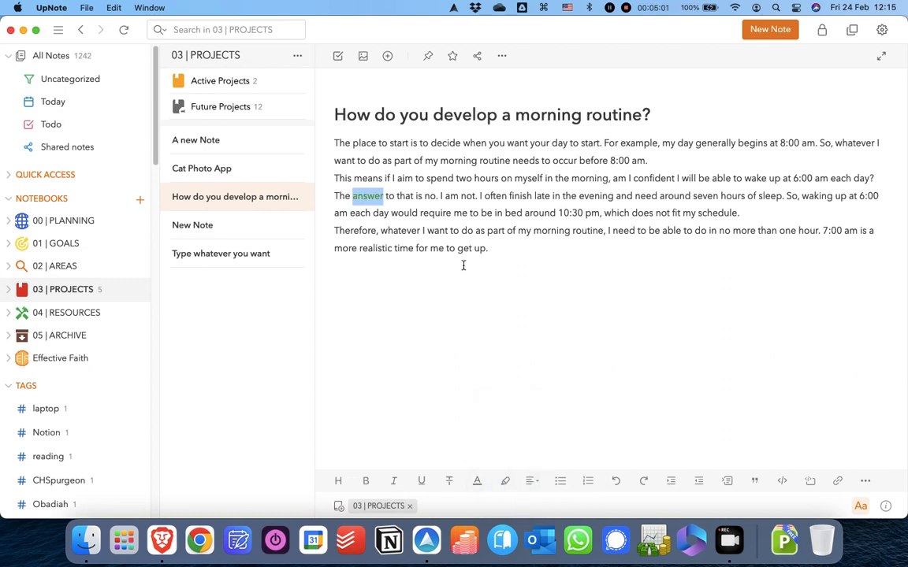
# - Highlight the word "no" in the second paragraph in yellow
pyautogui.doubleClick(430, 196)
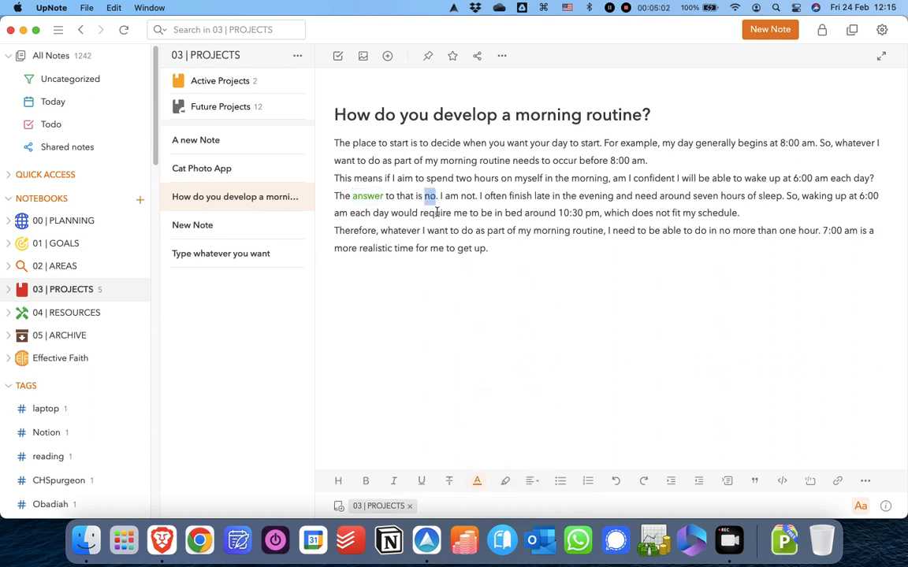
pyautogui.click(504, 481)
pyautogui.click(521, 433)
# - Try Center alignment on the second paragraph and change its alignment to Justified
pyautogui.click(532, 483)
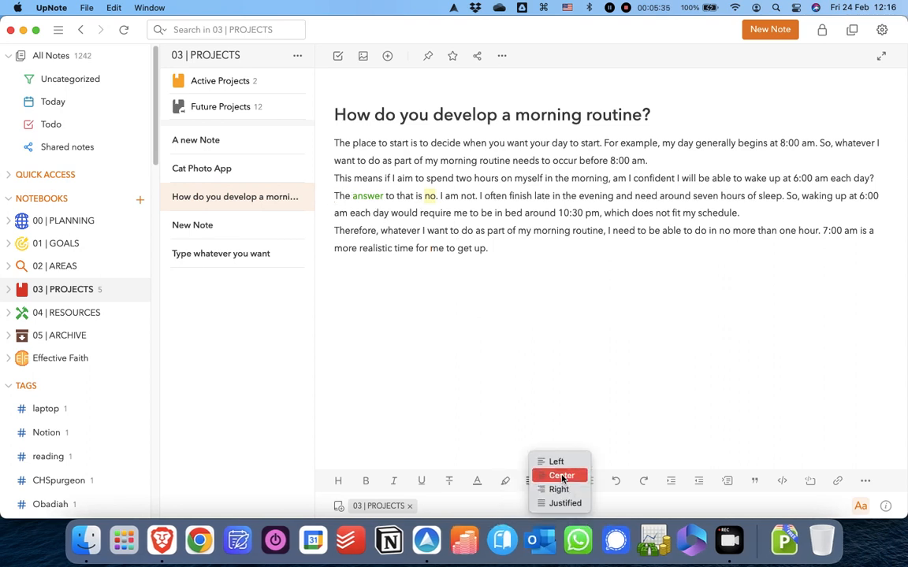
pyautogui.click(560, 476)
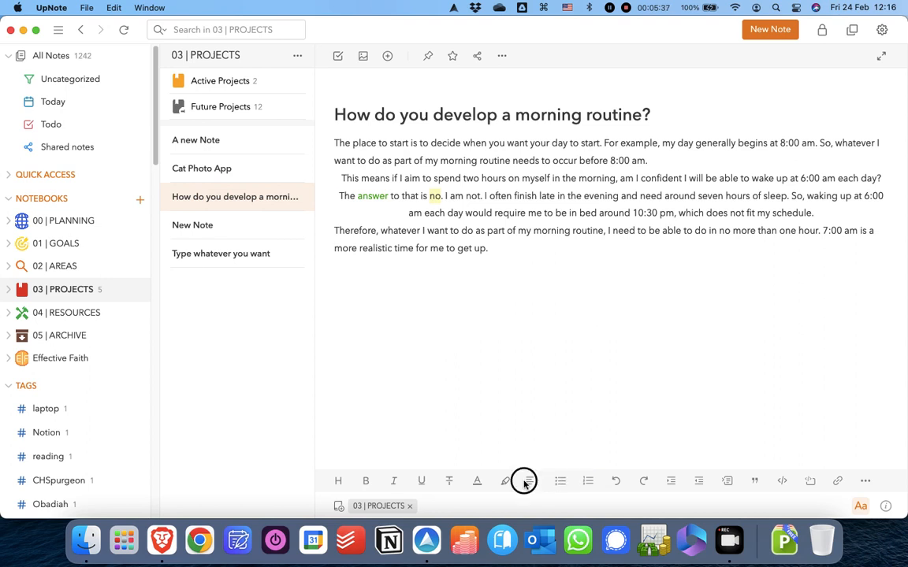
pyautogui.click(524, 483)
pyautogui.click(555, 501)
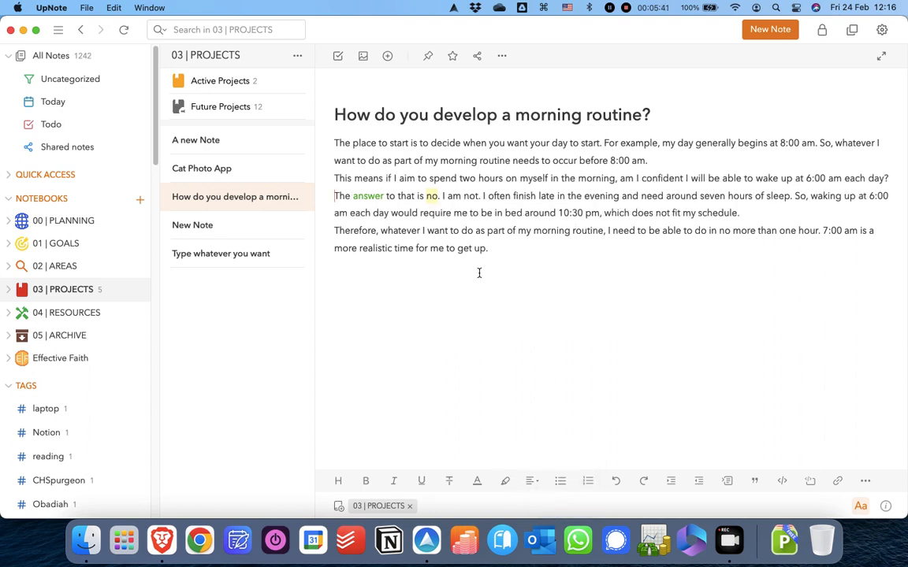
# - Try a bulleted and a numbered list marker on a new line below the last paragraph, removing each one
pyautogui.click(490, 249)
pyautogui.press('Return')
pyautogui.write('-')
pyautogui.press('BackSpace')
pyautogui.write('1.')
pyautogui.press('BackSpace')
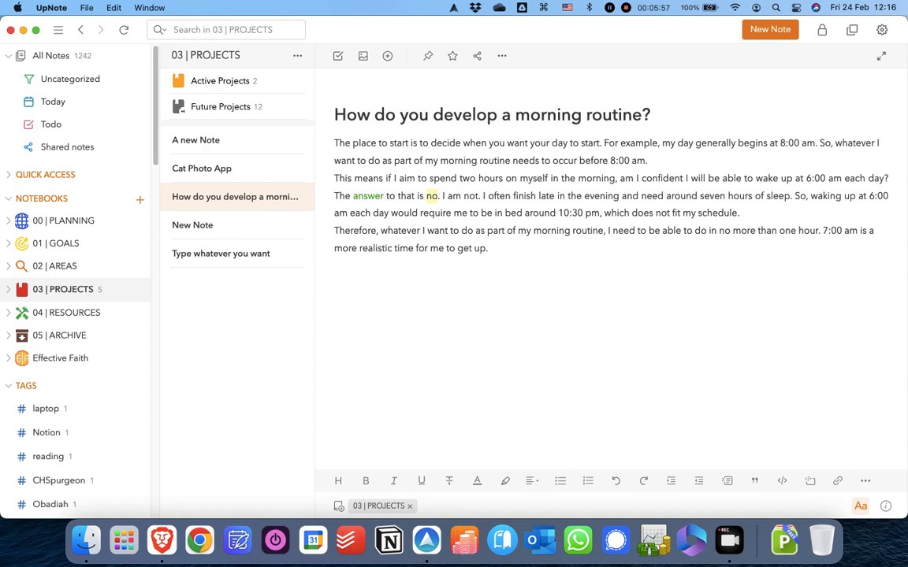
# - Insert a collapsible section titled "This is collapsable" with the content "Whatever you want", and test collapsing and expanding it
pyautogui.click(727, 482)
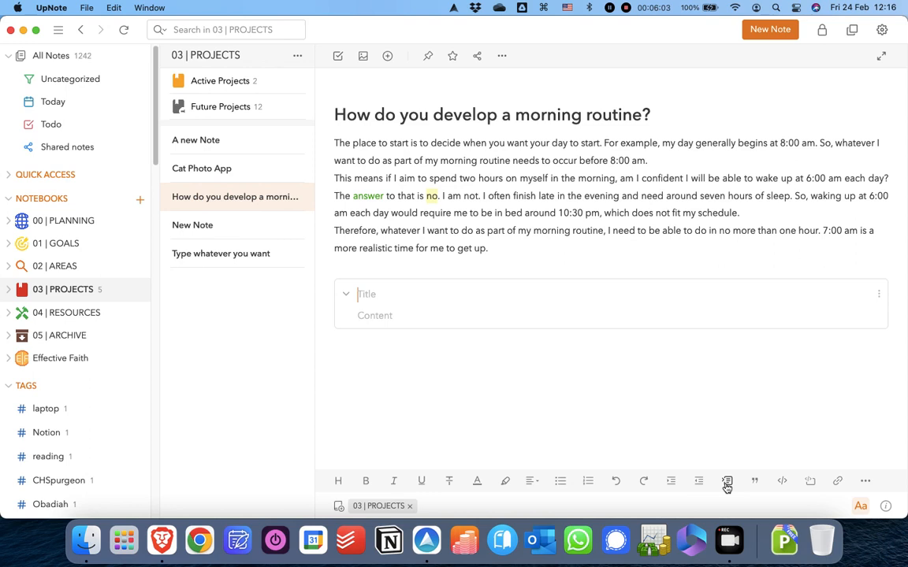
pyautogui.write('This is collapsable ')
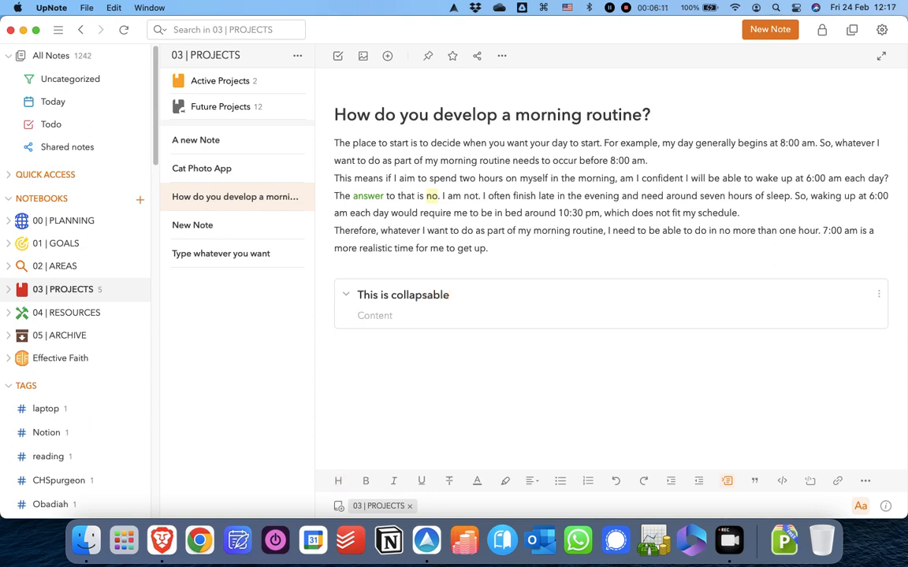
pyautogui.write('Whatever you want')
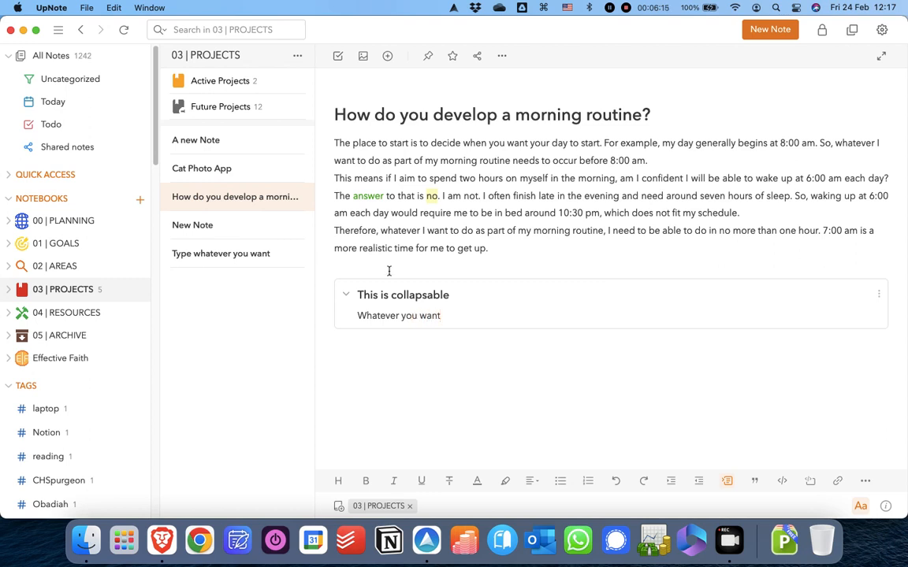
pyautogui.click(346, 297)
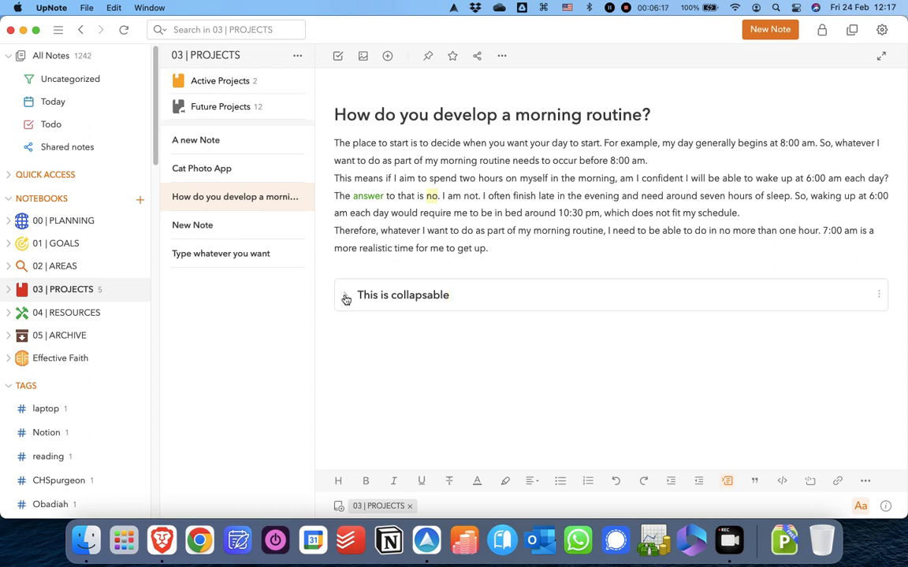
pyautogui.click(347, 298)
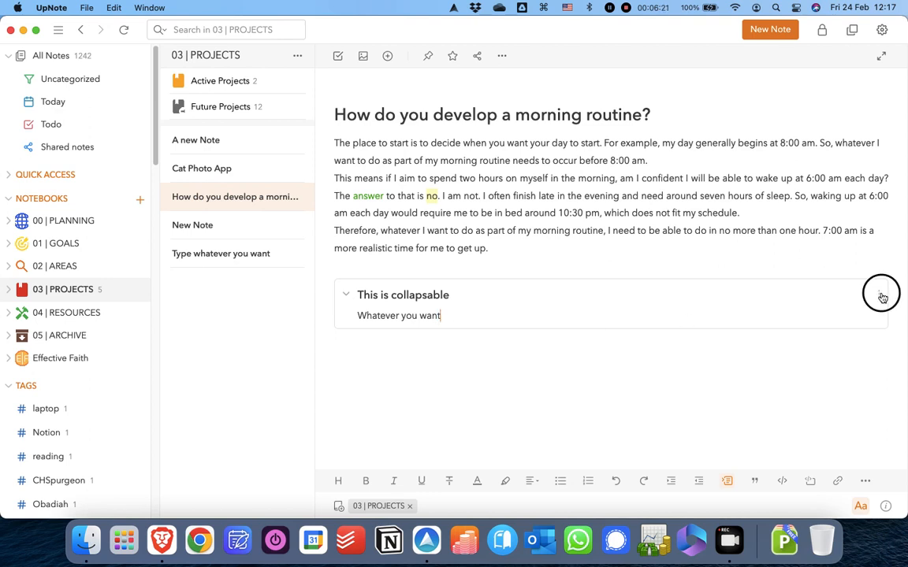
# - Set the collapsible section's background colour to Blue and collapse the section
pyautogui.rightClick(883, 319)
pyautogui.moveTo(769, 376)
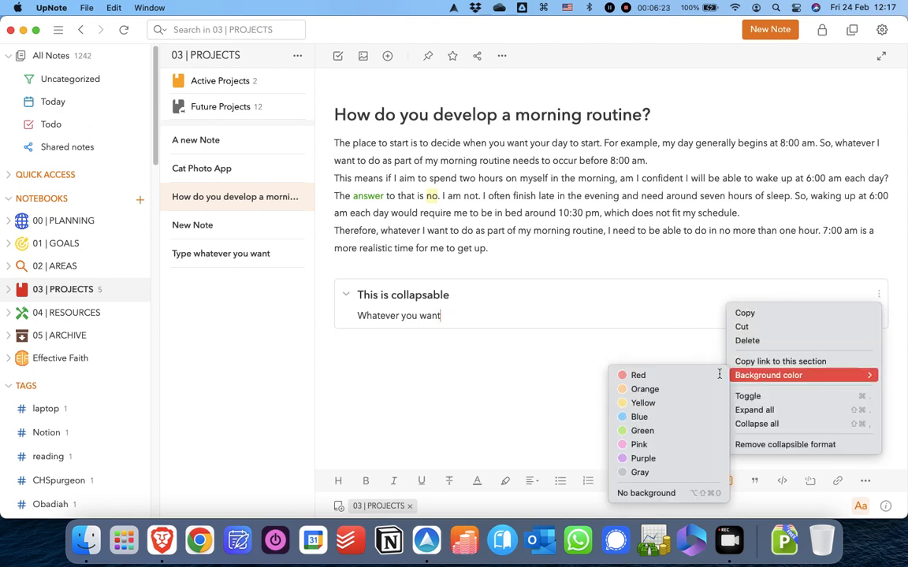
pyautogui.click(654, 416)
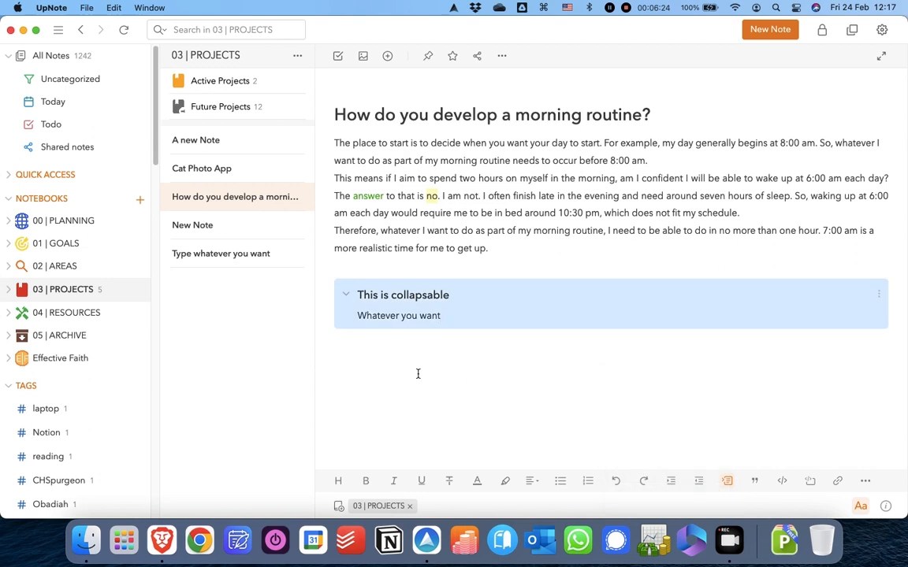
pyautogui.click(347, 297)
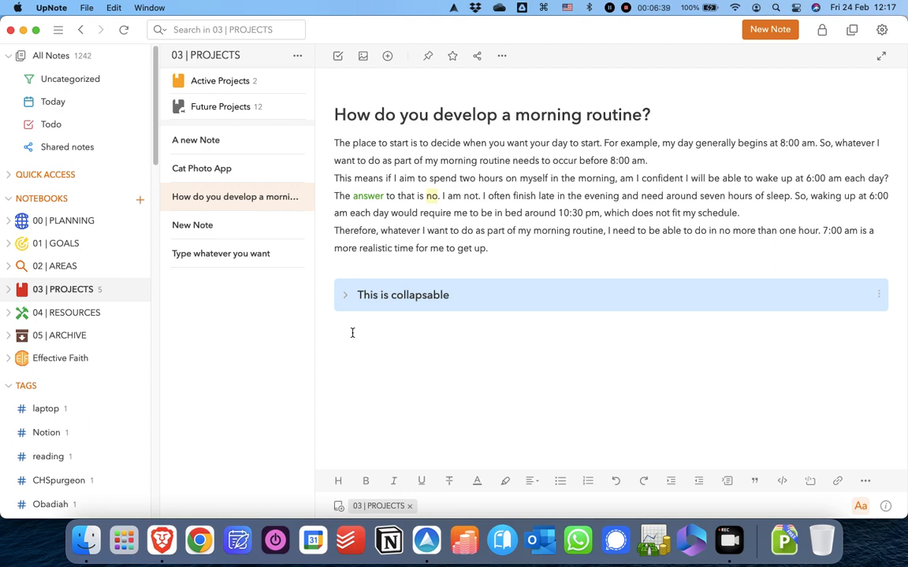
# - Insert a quote block reading "A quote" below the collapsible section
pyautogui.press('Return')
pyautogui.click(752, 484)
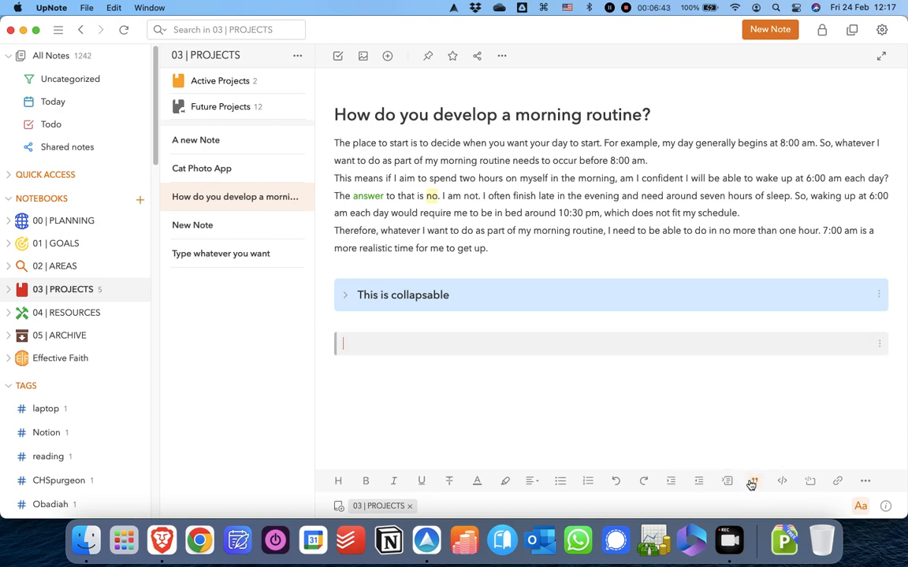
pyautogui.write('A quoate')
pyautogui.press('BackSpace')
pyautogui.press('BackSpace')
pyautogui.press('BackSpace')
pyautogui.press('BackSpace')
pyautogui.press('BackSpace')
pyautogui.write('te')
# - Set the quote block's background colour to Red
pyautogui.click(879, 344)
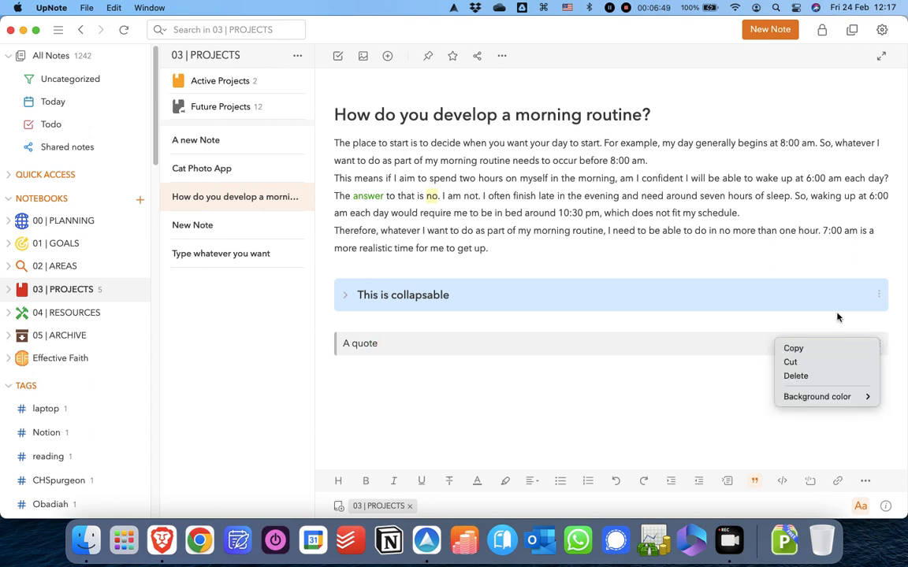
pyautogui.moveTo(819, 396)
pyautogui.click(749, 398)
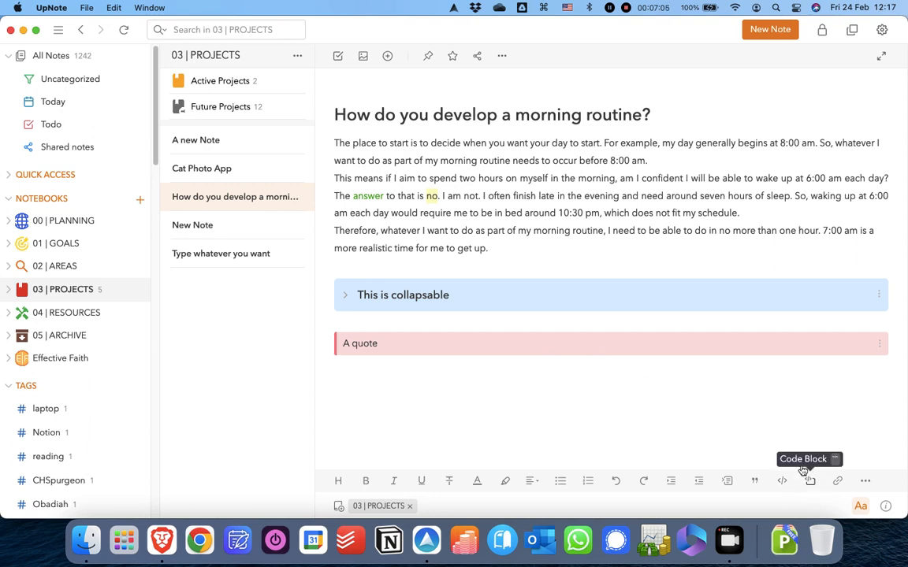
# - Open the Cat Photo App note and examine its code block and the available code language options
pyautogui.click(197, 169)
pyautogui.scroll(-10, 584, 266)
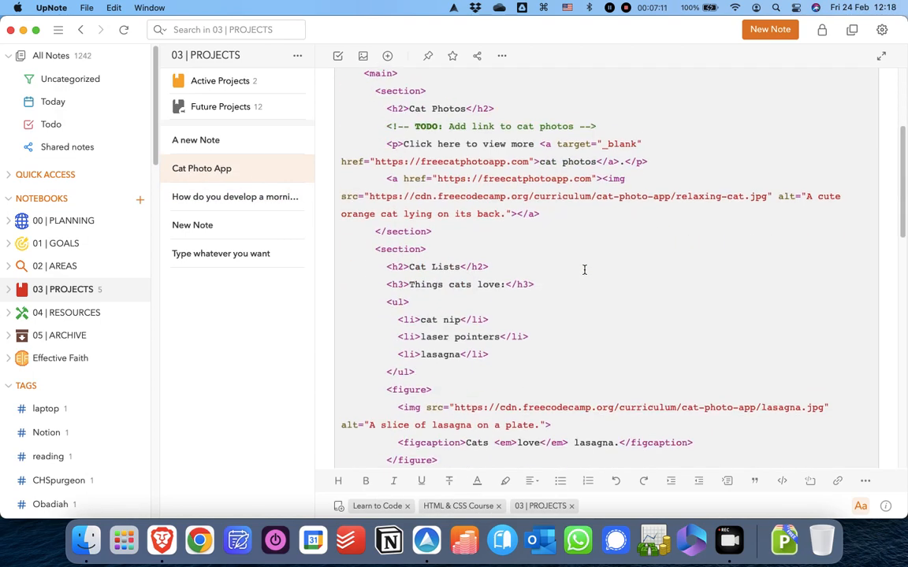
pyautogui.scroll(-4, 584, 269)
pyautogui.scroll(15, 584, 269)
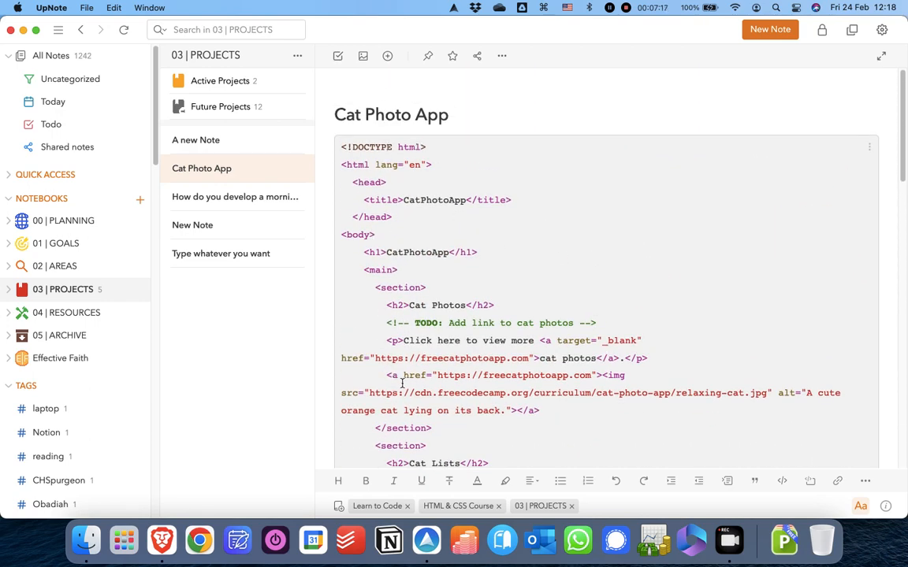
pyautogui.click(869, 153)
pyautogui.moveTo(821, 204)
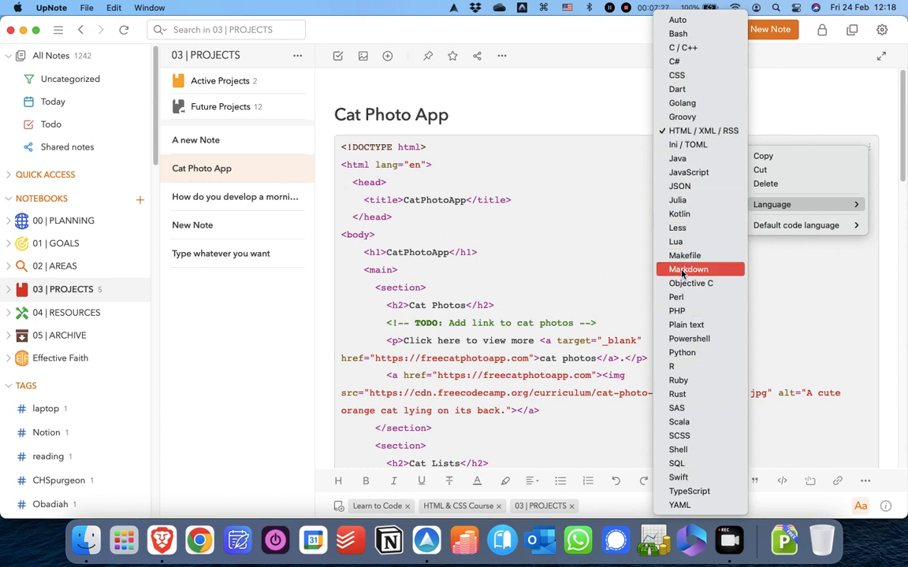
pyautogui.click(554, 273)
# - Return to the "How do you develop a morning routine?" note and review the formatting commands offered for the word "quote"
pyautogui.click(256, 200)
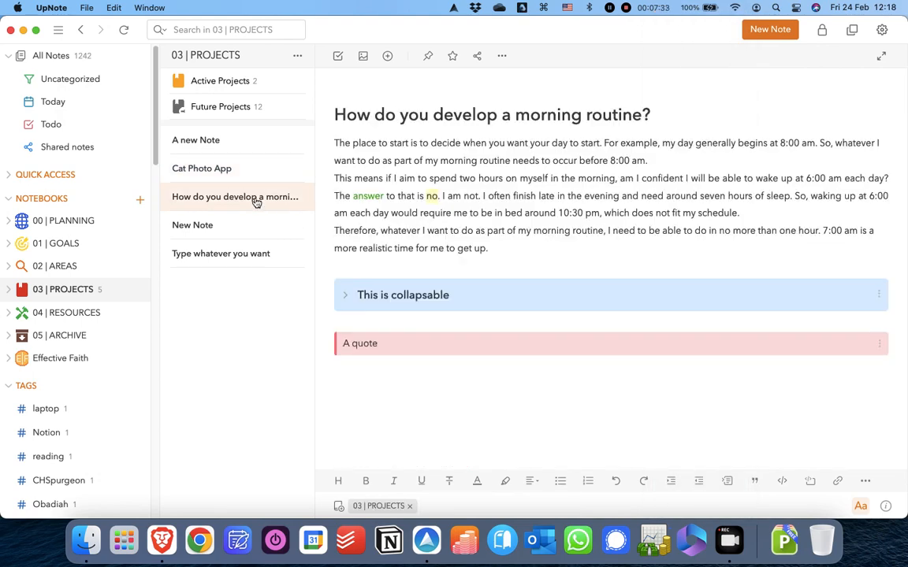
pyautogui.click(367, 369)
pyautogui.doubleClick(364, 344)
pyautogui.rightClick(365, 345)
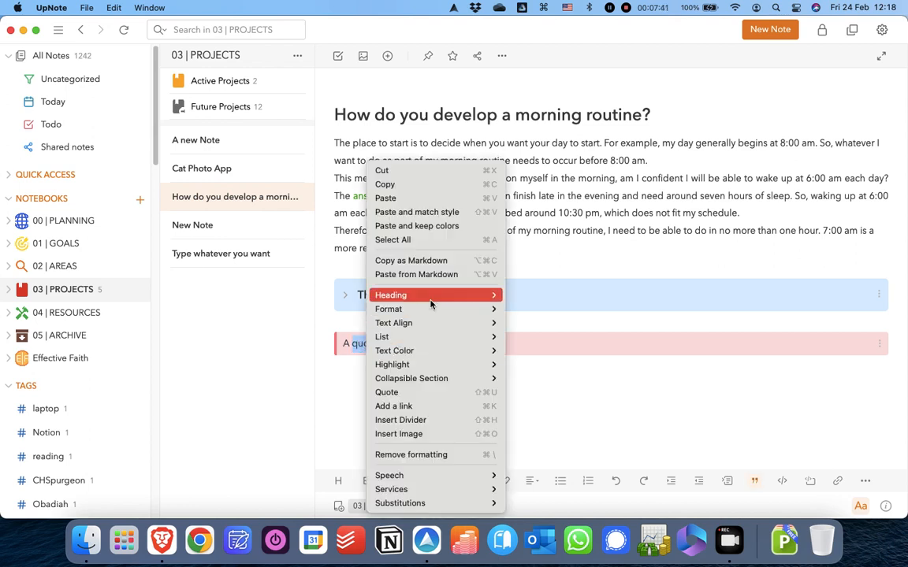
pyautogui.click(608, 422)
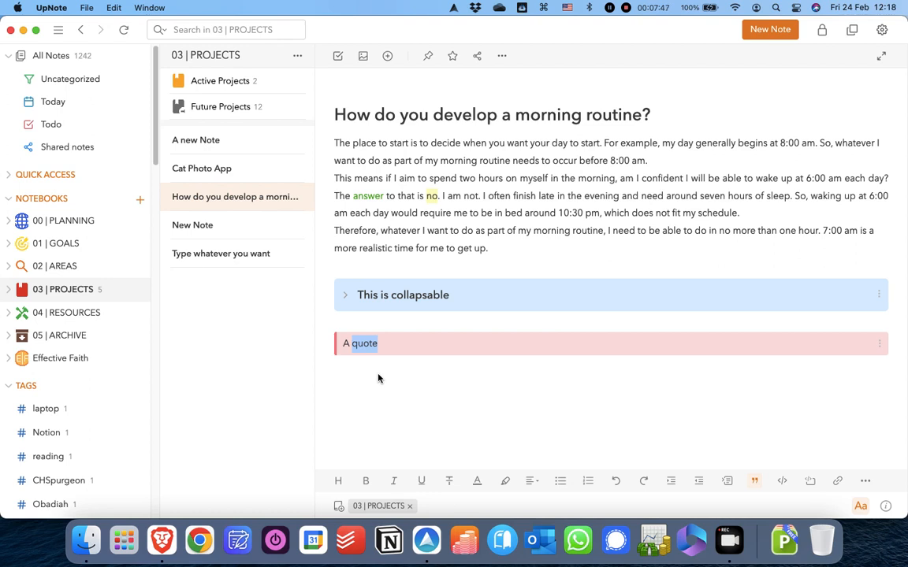
pyautogui.click(364, 344)
pyautogui.doubleClick(365, 344)
# - Try starting a note link with "[[" below the quote block and remove the brackets
pyautogui.click(380, 380)
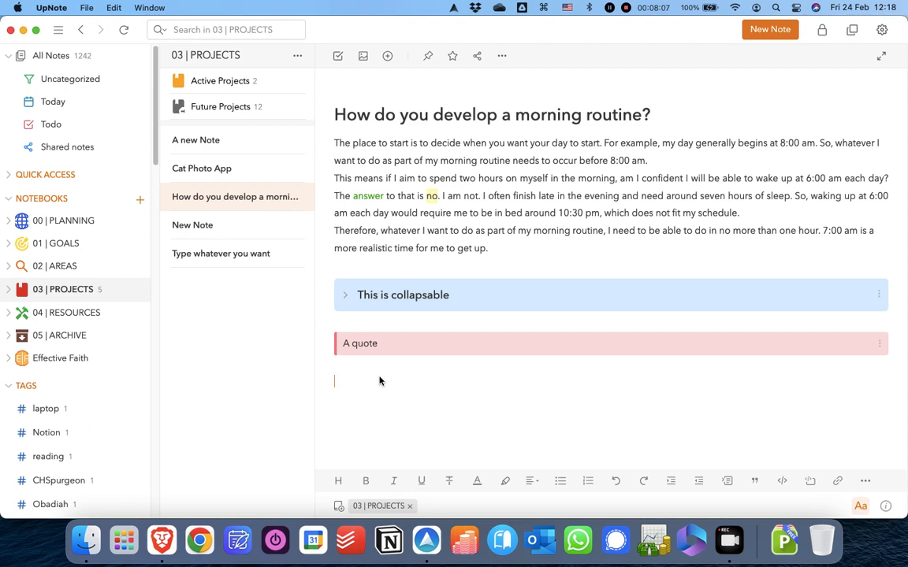
pyautogui.write('[[')
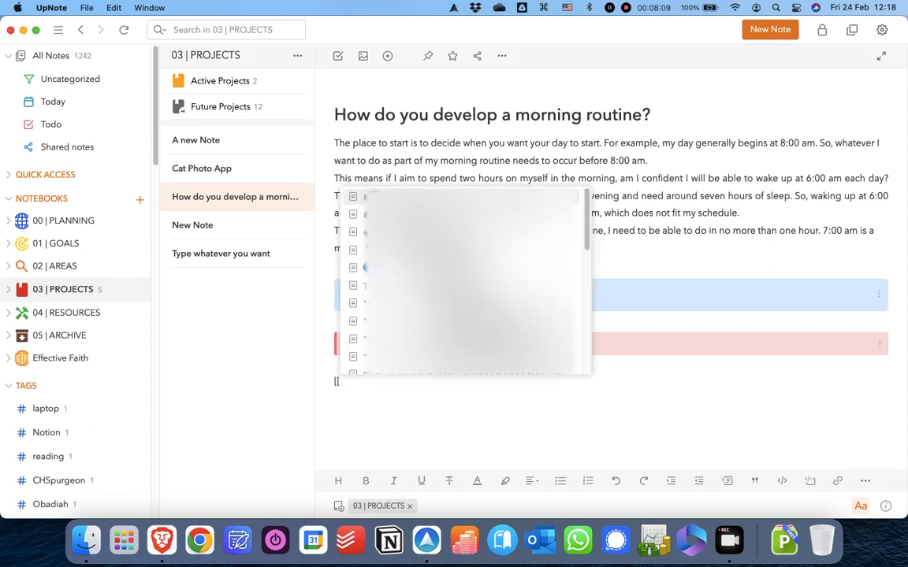
pyautogui.press('BackSpace')
pyautogui.press('BackSpace')
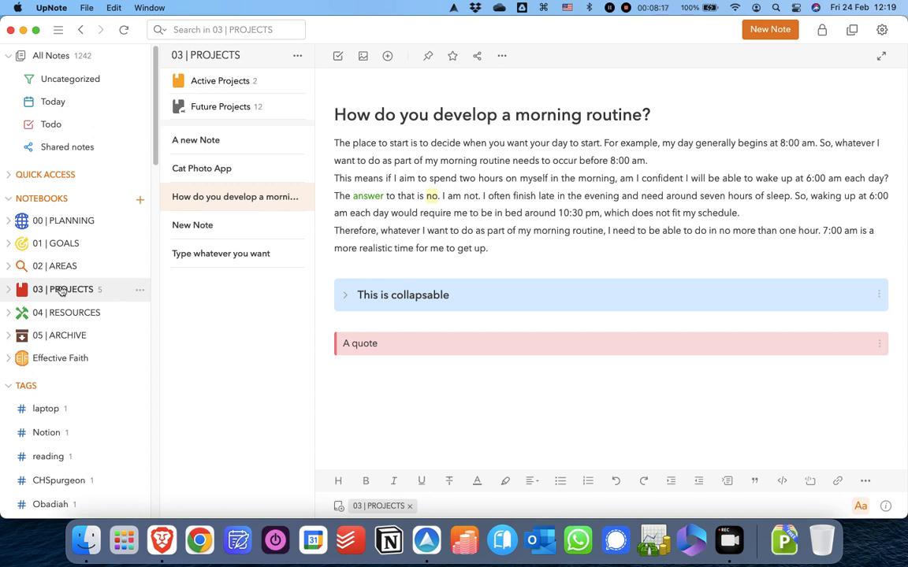
# - Copy the link to the 03 | PROJECTS notebook and paste it below the quote block
pyautogui.click(139, 290)
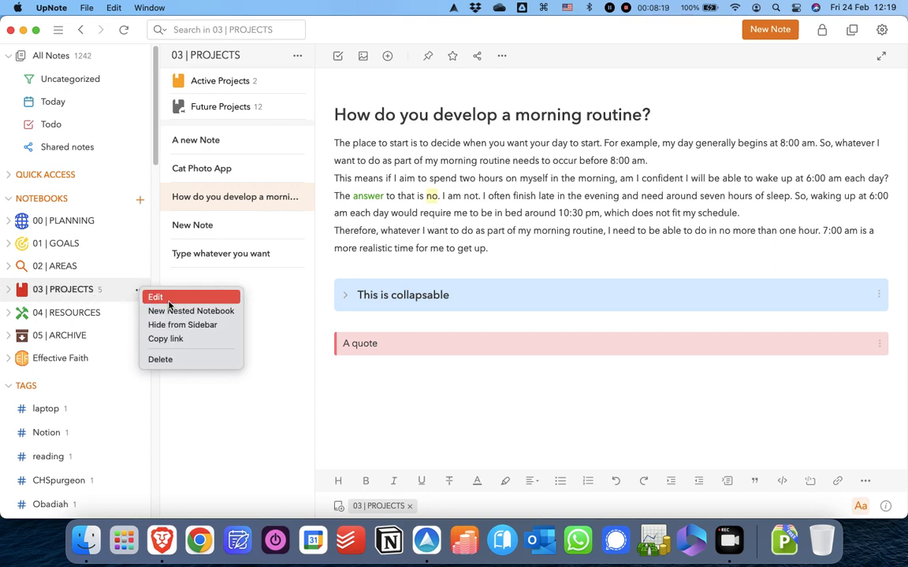
pyautogui.click(202, 350)
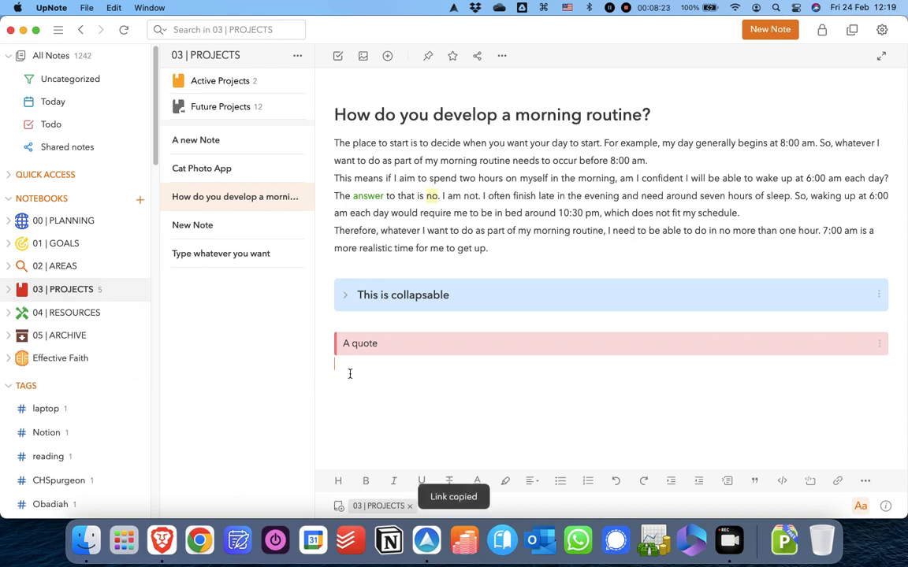
pyautogui.press('super+v')
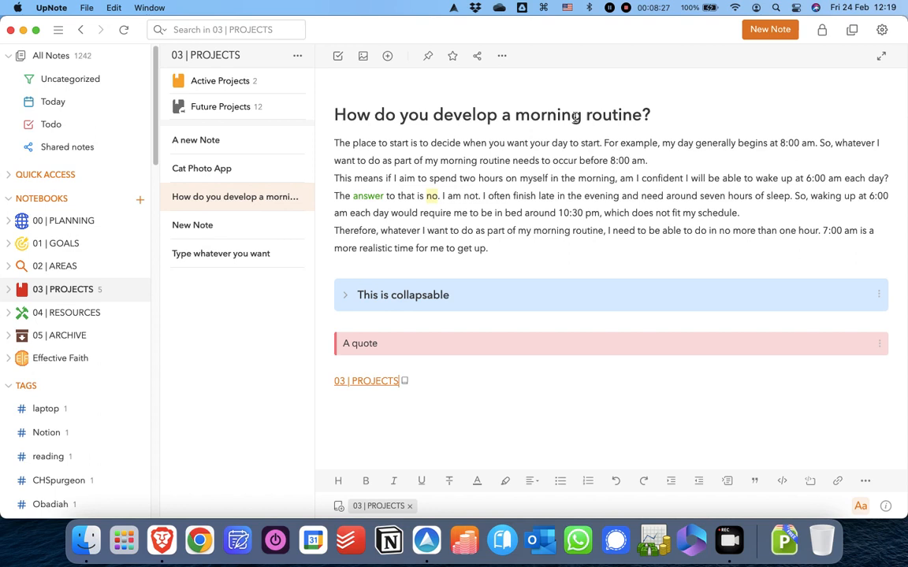
# - Copy a link to the note's title heading and paste it on a new line below the notebook link
pyautogui.moveTo(651, 114); pyautogui.dragTo(330, 117)
pyautogui.rightClick(364, 114)
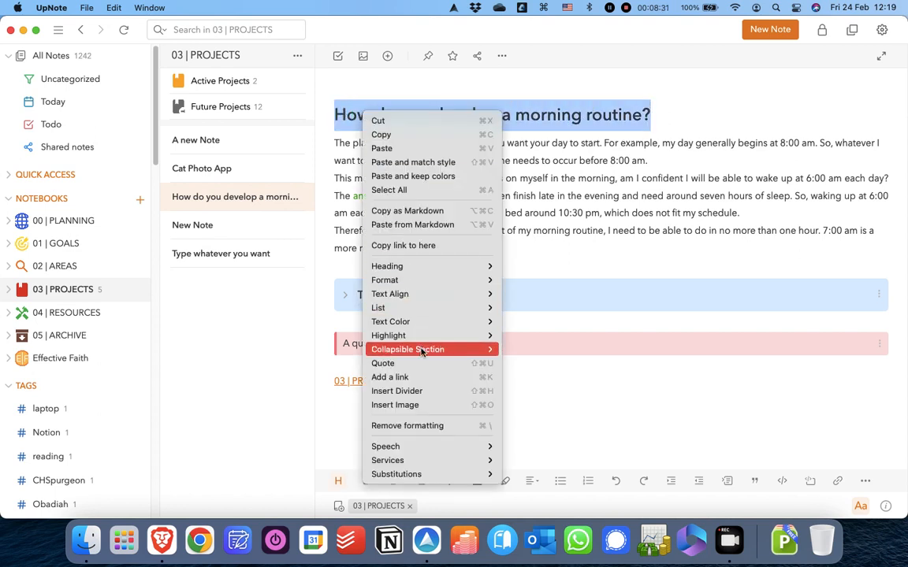
pyautogui.click(409, 245)
pyautogui.click(435, 386)
pyautogui.press('Return')
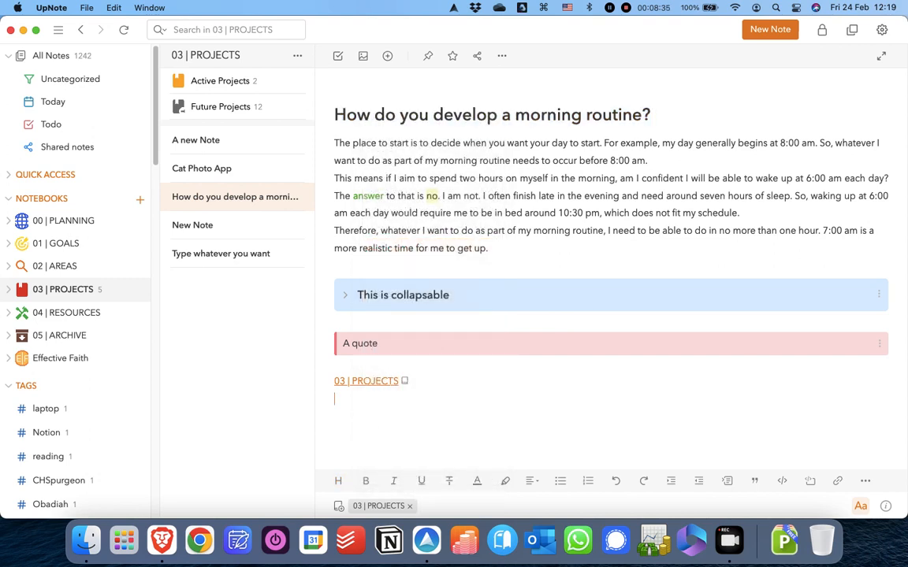
pyautogui.press('super+v')
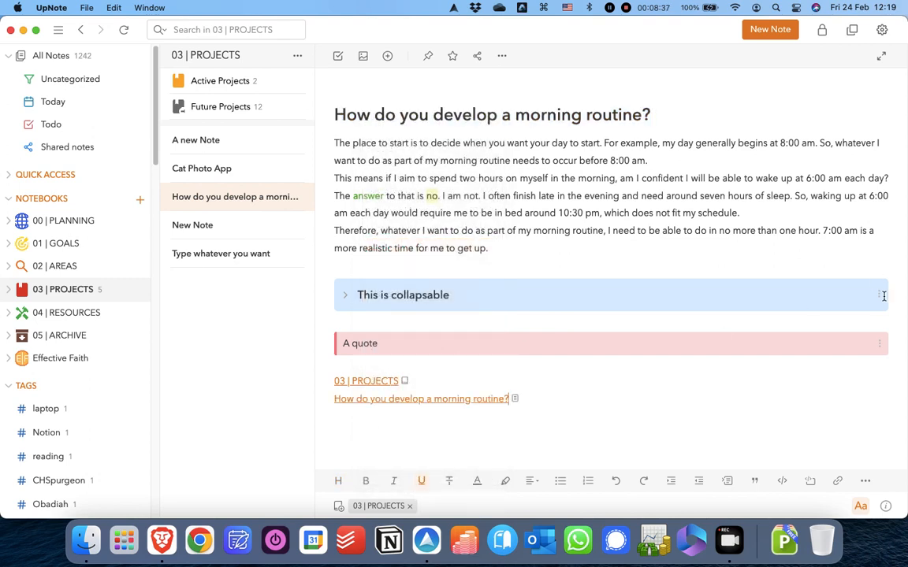
# - Copy the link to the "This is collapsable" section and paste it below the heading link, leaving a blank line between them
pyautogui.click(879, 296)
pyautogui.click(838, 352)
pyautogui.click(575, 427)
pyautogui.press('Return')
pyautogui.press('Return')
pyautogui.press('super+v')
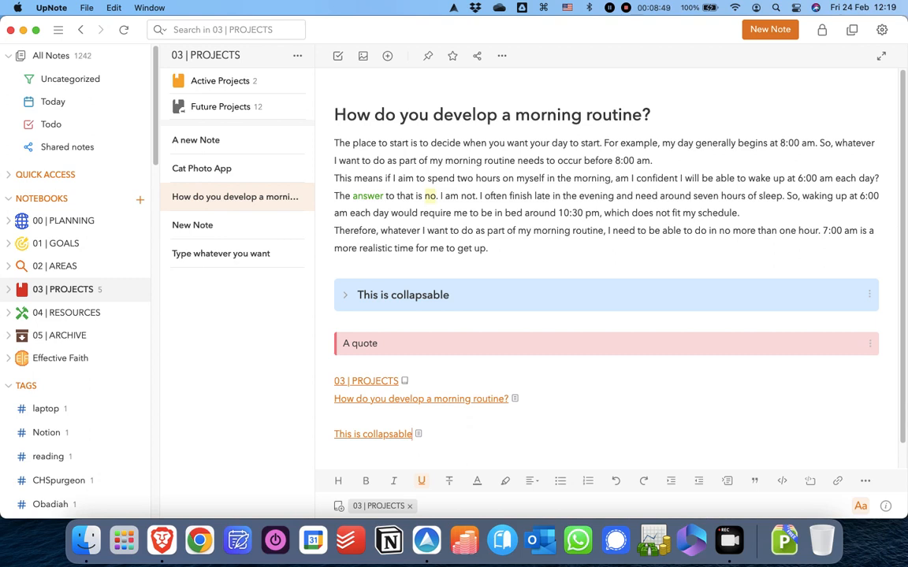
# - Delete the three pasted links below the quote block
pyautogui.click(414, 448)
pyautogui.doubleClick(346, 385)
pyautogui.moveTo(349, 385); pyautogui.dragTo(481, 450)
pyautogui.press('BackSpace')
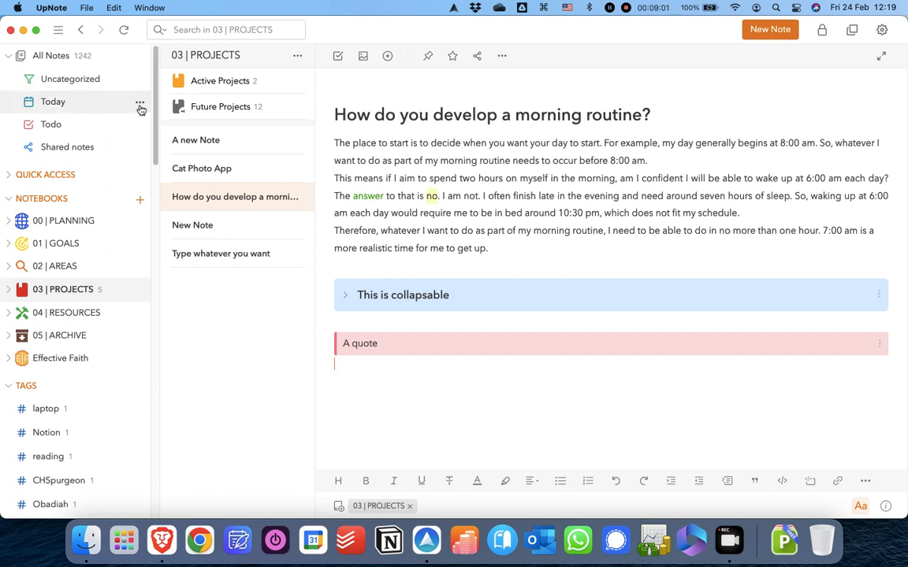
# - Hide the Today filter from the sidebar
pyautogui.click(139, 104)
pyautogui.click(170, 125)
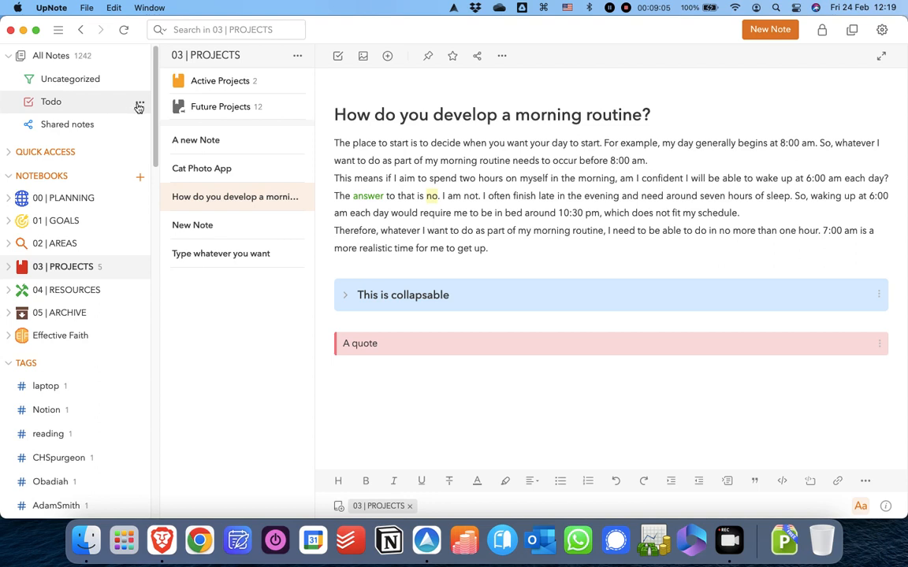
# - Copy the link to the Todo filter, paste it below the quote block and undo the paste
pyautogui.click(140, 107)
pyautogui.click(162, 108)
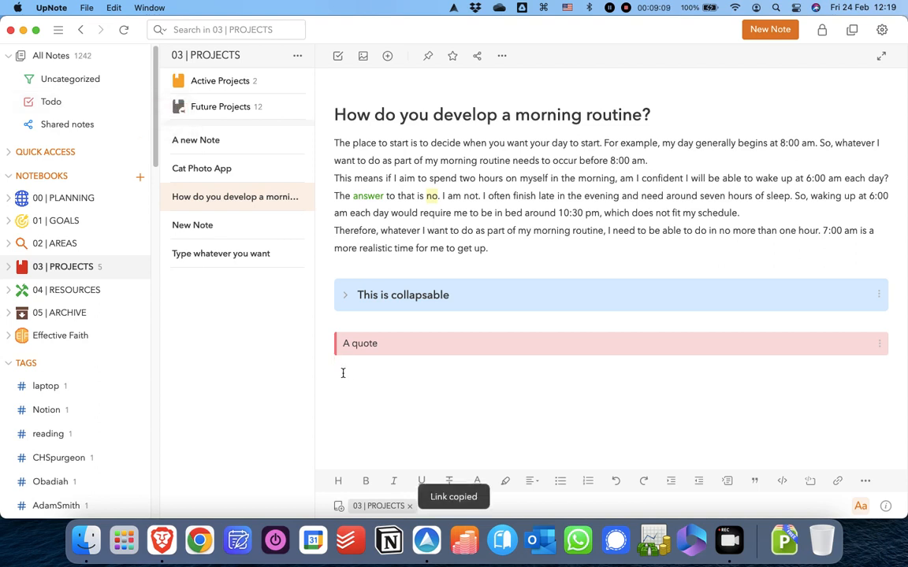
pyautogui.click(343, 373)
pyautogui.press('cmd+v')
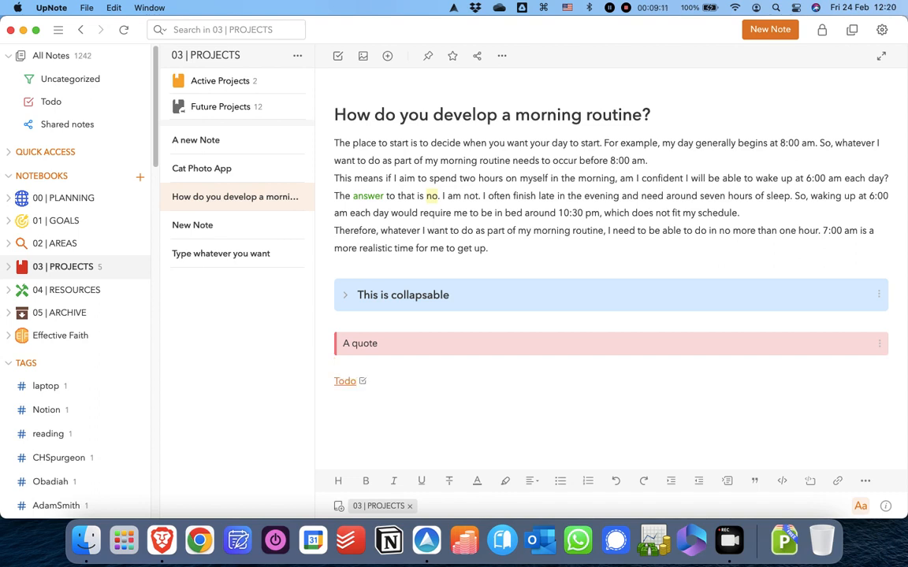
pyautogui.press('cmd+z')
# - Open the Embed Video dialog for the empty line below the quote block
pyautogui.click(866, 482)
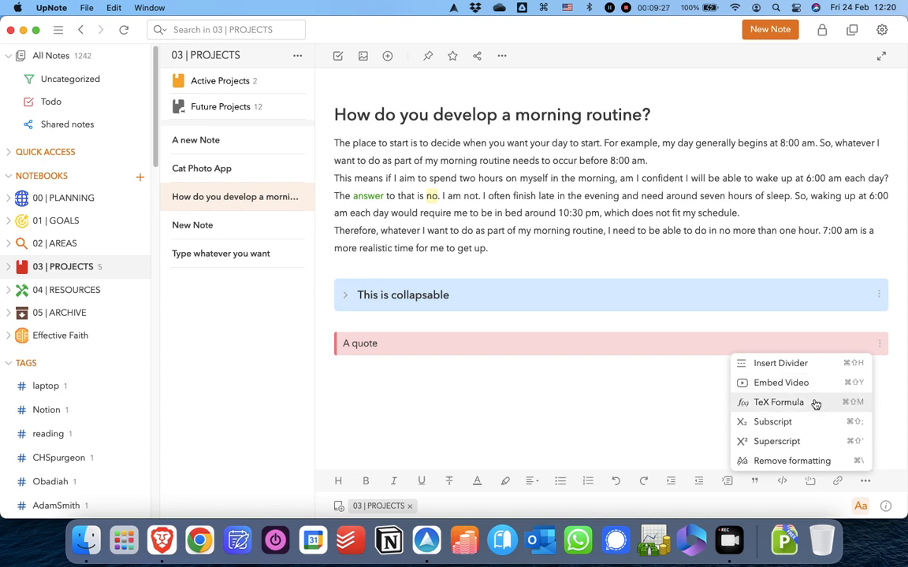
pyautogui.click(445, 380)
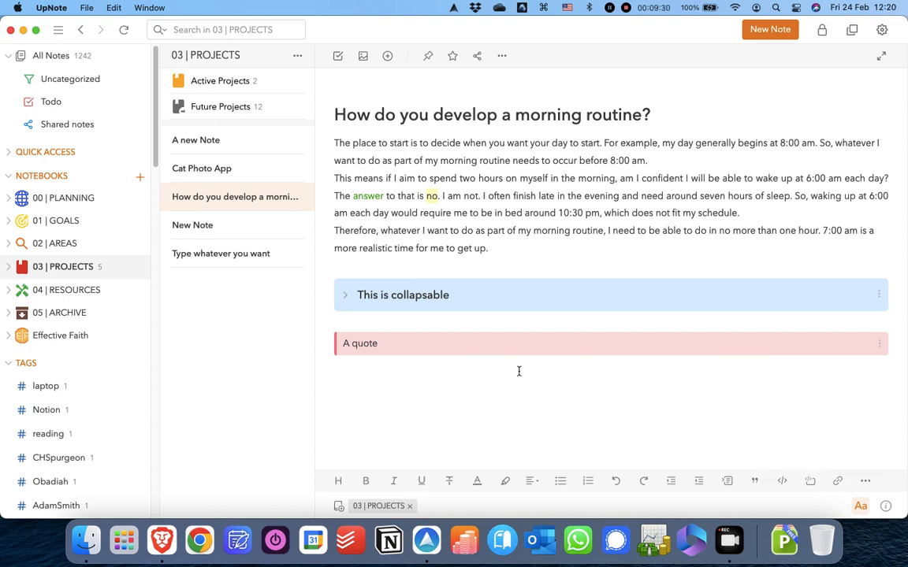
pyautogui.click(865, 482)
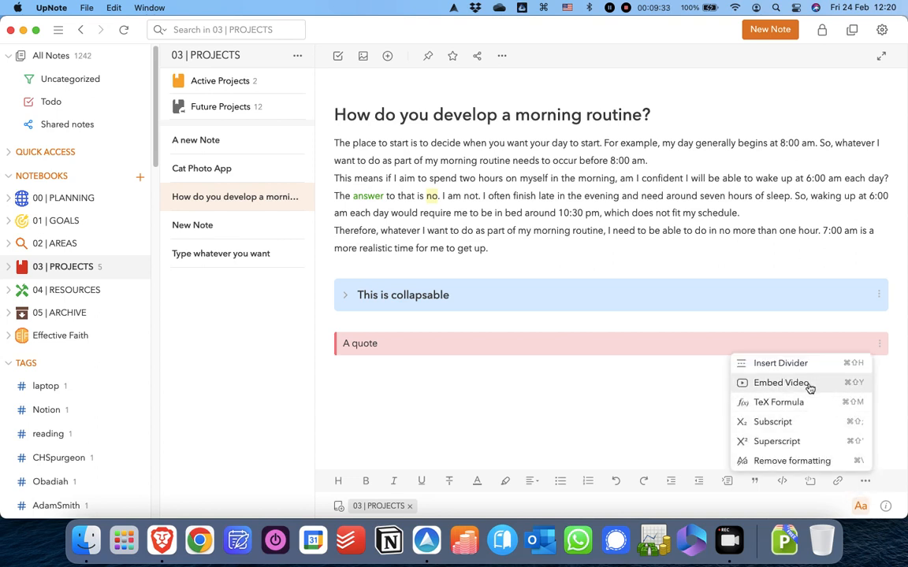
pyautogui.click(798, 384)
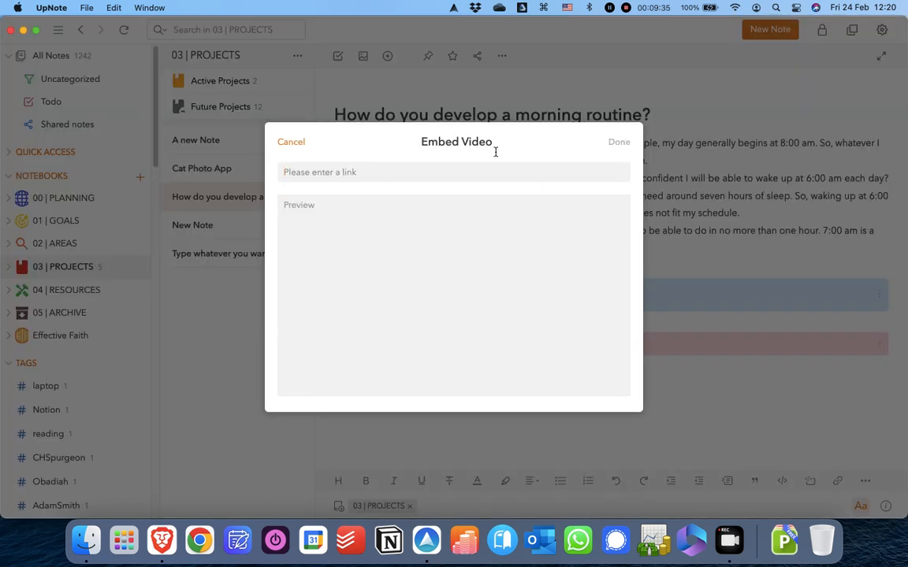
# - Switch to Brave and copy the share link of "Being Effective with Upnote - Ep 01 | The Basics" from the YouTube playlist
pyautogui.press('super+Tab')
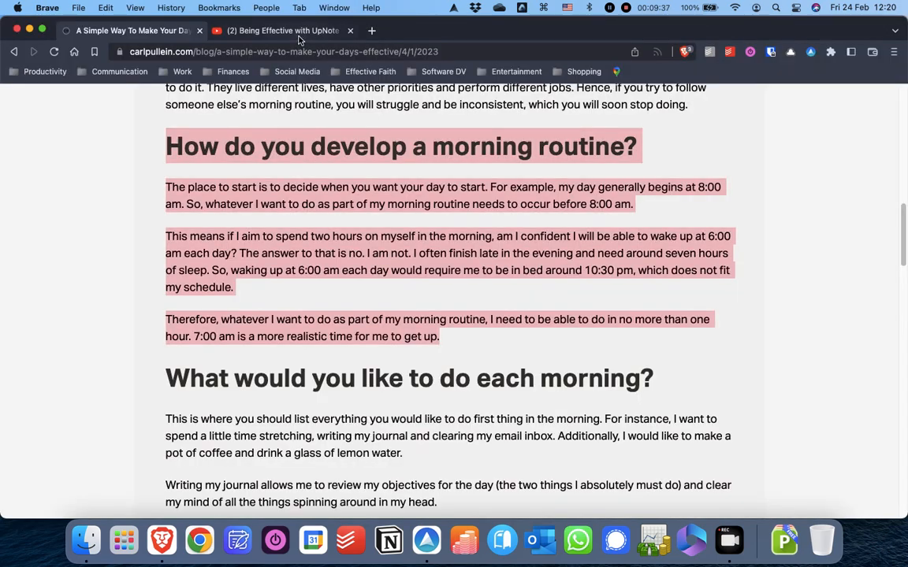
pyautogui.click(272, 31)
pyautogui.click(869, 204)
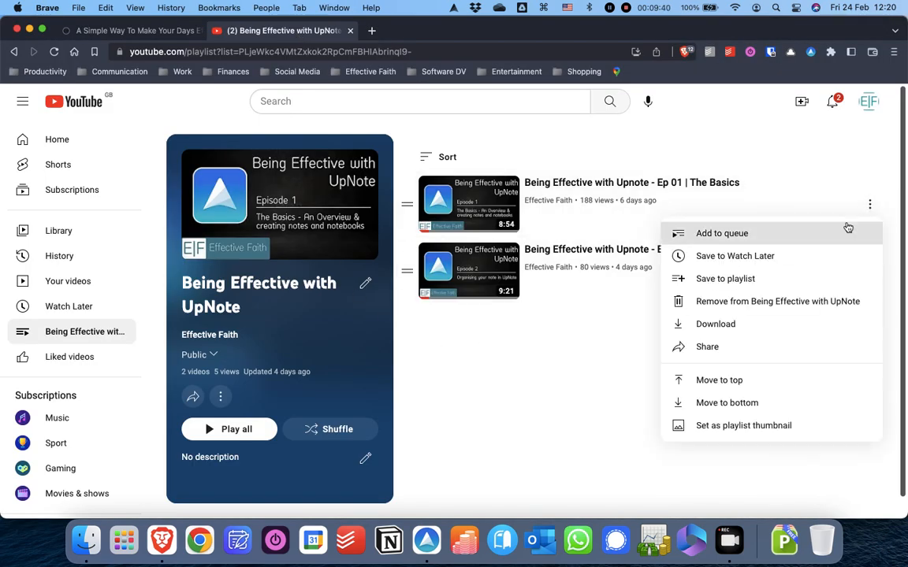
pyautogui.click(772, 348)
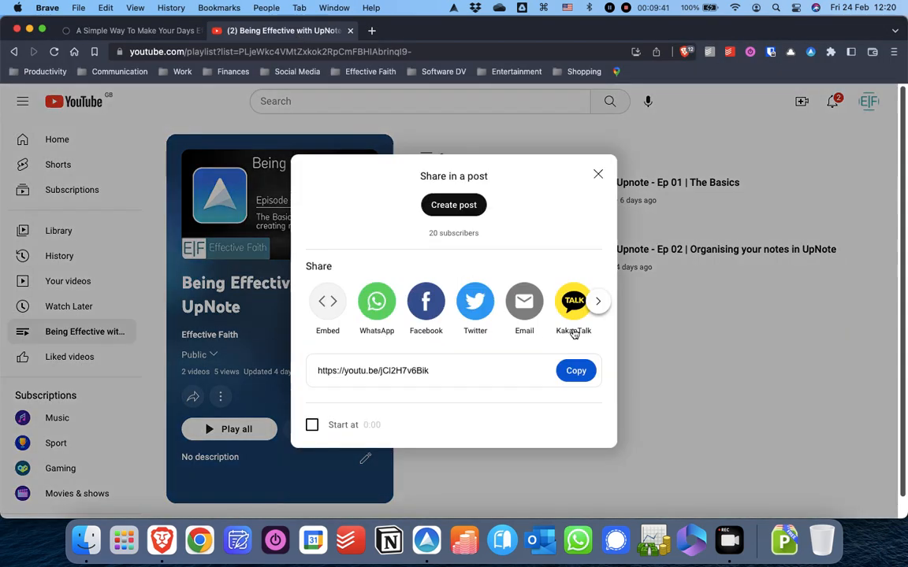
pyautogui.click(578, 372)
pyautogui.press('super+Tab')
pyautogui.click(436, 169)
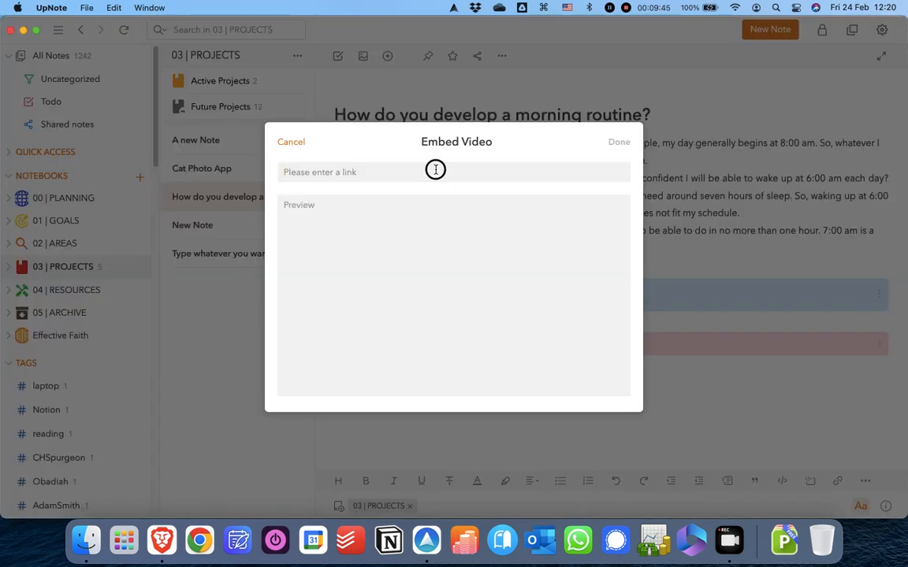
pyautogui.press('super+v')
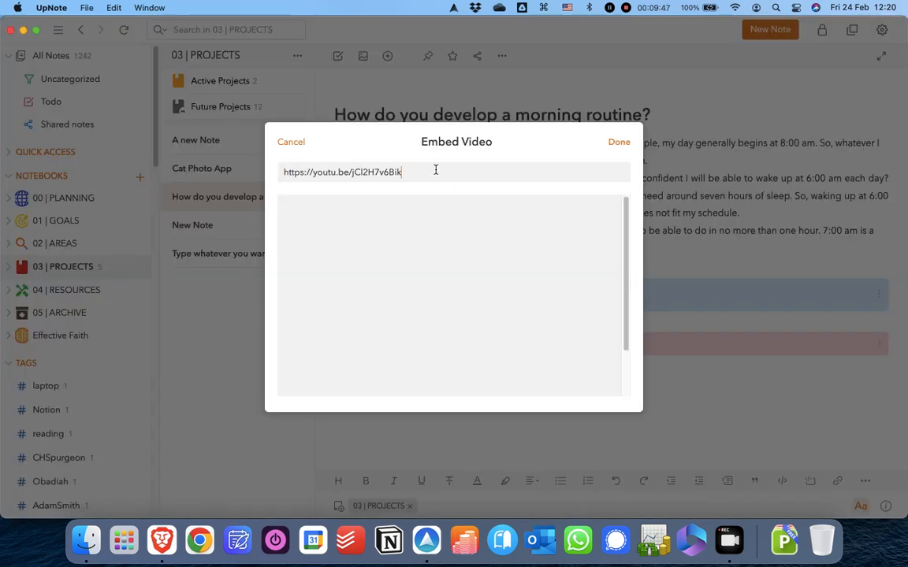
pyautogui.click(619, 143)
pyautogui.scroll(-5, 634, 285)
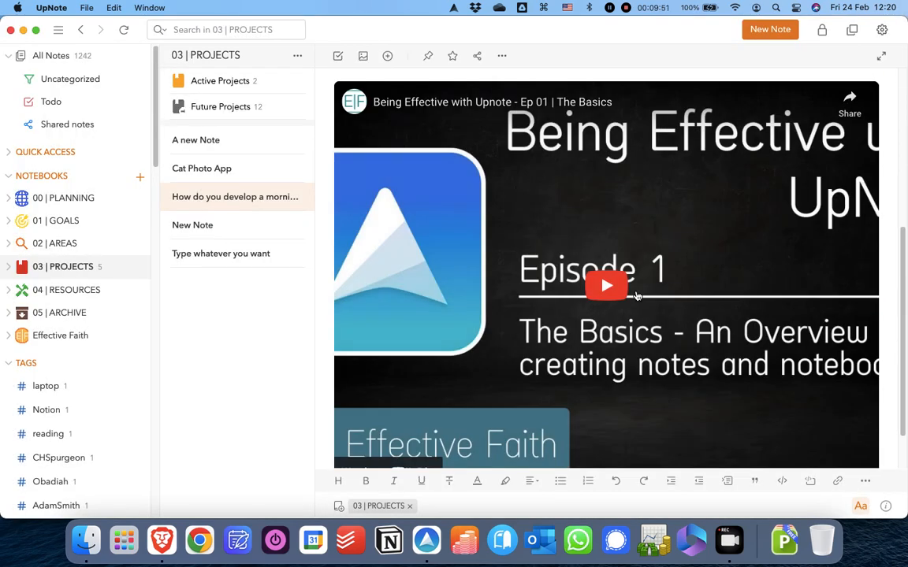
pyautogui.scroll(-2, 637, 295)
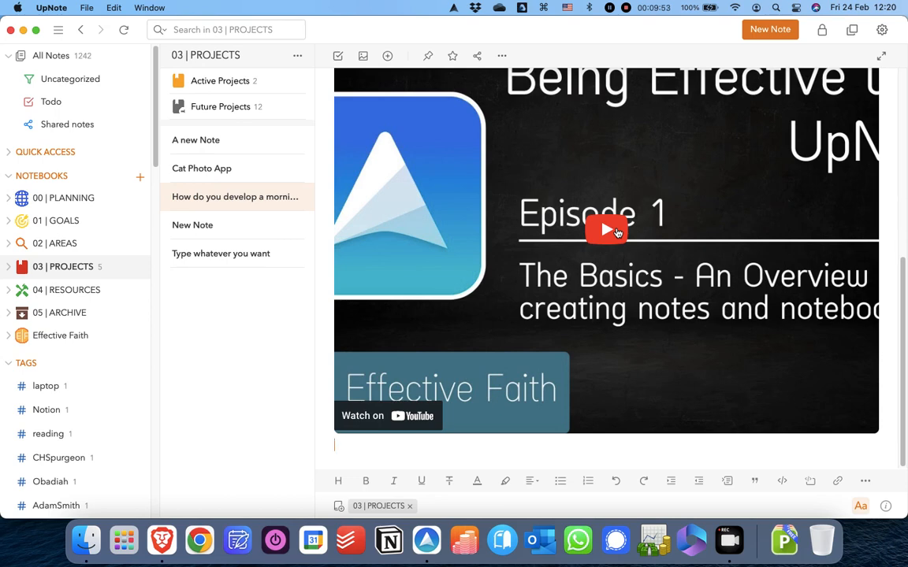
# - Play and pause the embedded video briefly, and delete it from the note
pyautogui.click(615, 230)
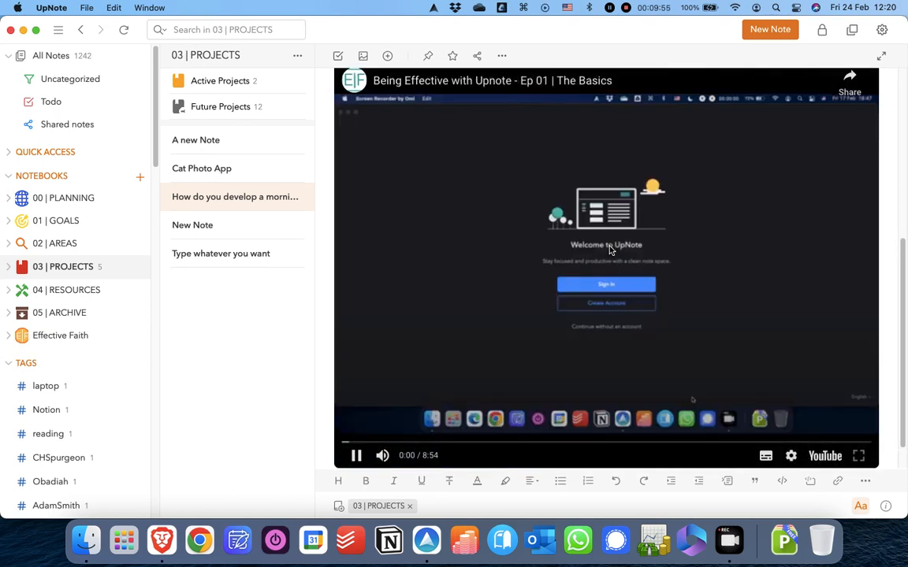
pyautogui.click(356, 457)
pyautogui.scroll(-1, 650, 430)
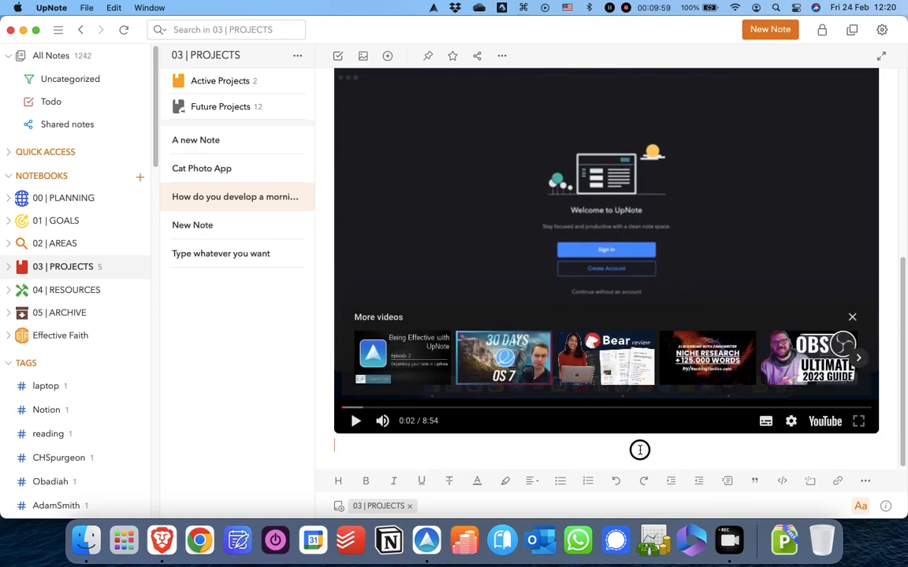
pyautogui.press('BackSpace')
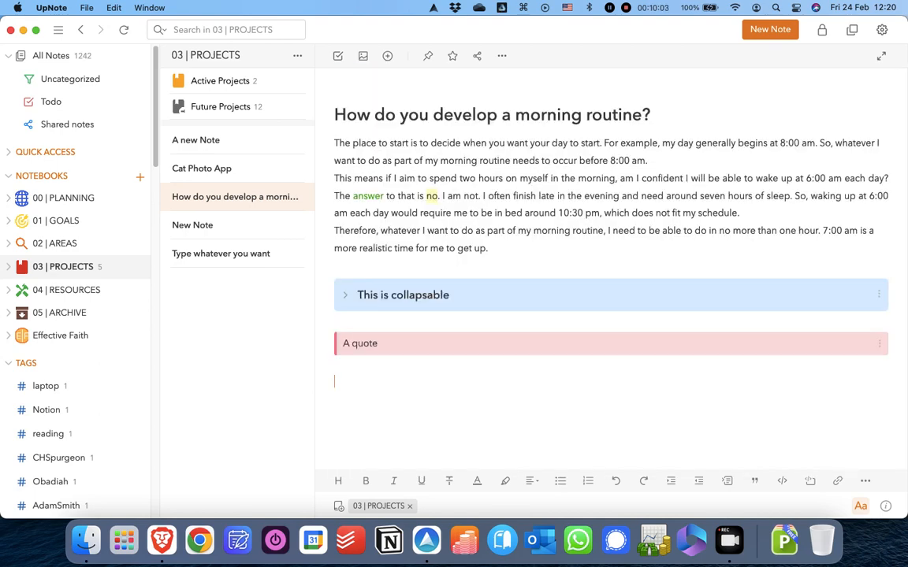
# - Add a checklist item below the quote block and insert the current date and time in it
pyautogui.click(338, 57)
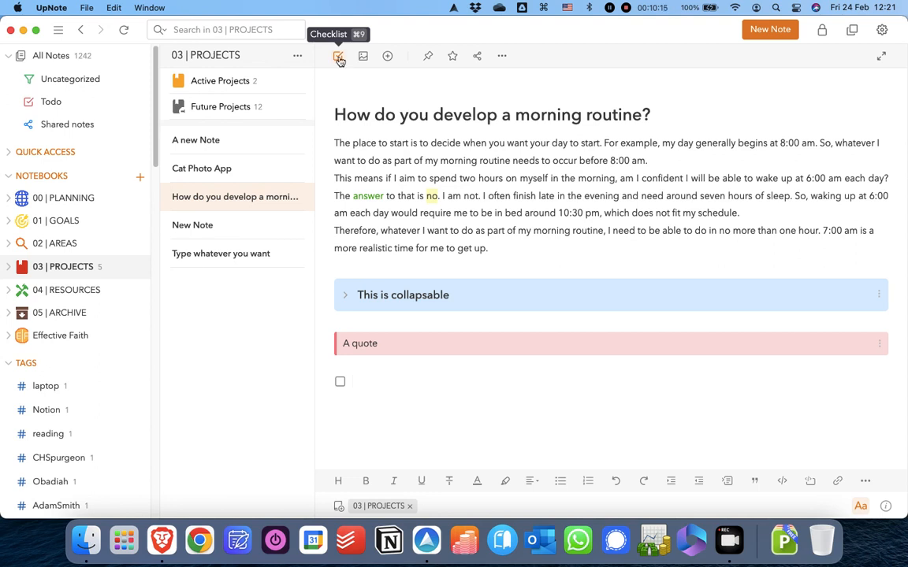
pyautogui.click(387, 57)
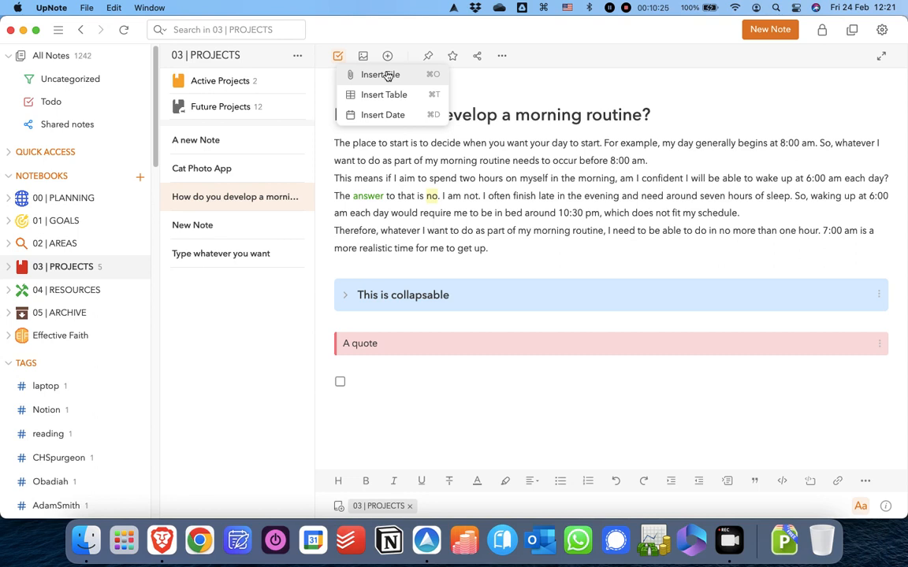
pyautogui.click(386, 115)
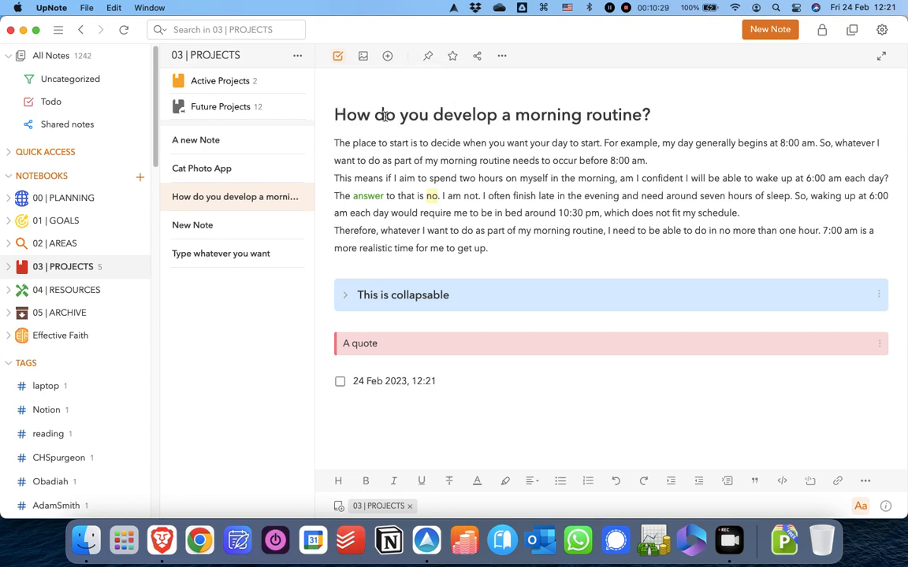
# - Insert a table with 2 rows and 2 columns below the dated checklist item
pyautogui.press('Return')
pyautogui.click(387, 55)
pyautogui.click(407, 95)
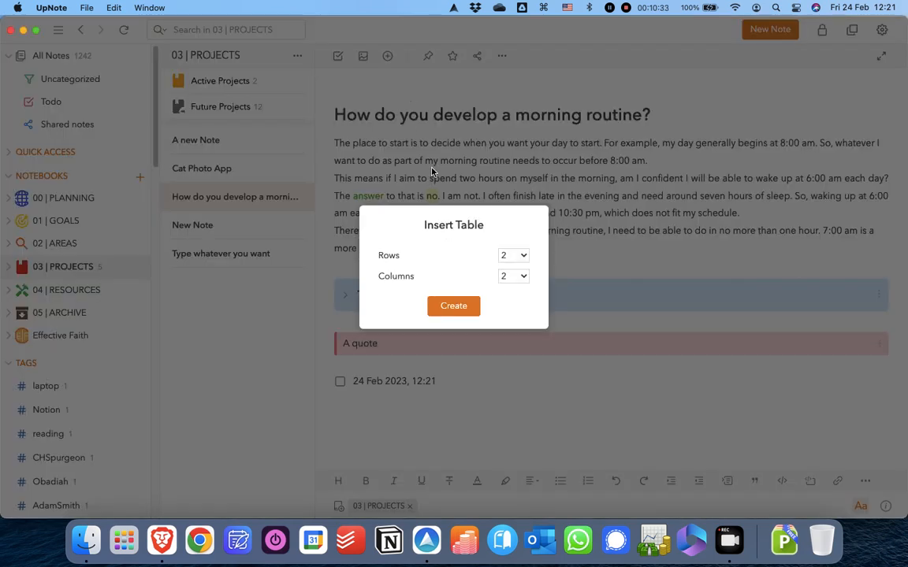
pyautogui.click(453, 307)
# - Set the cell background of the table's first-row, second-column cell to Blue
pyautogui.click(498, 398)
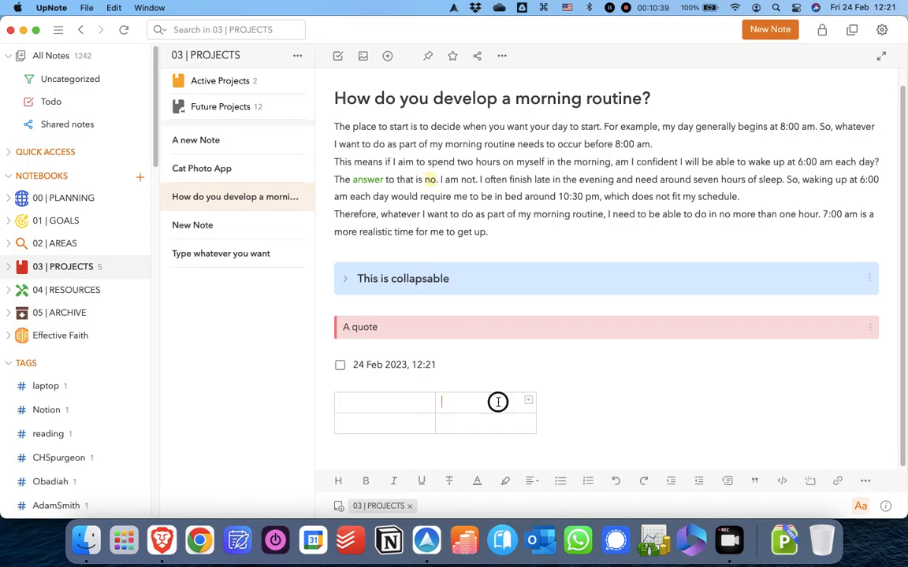
pyautogui.click(528, 402)
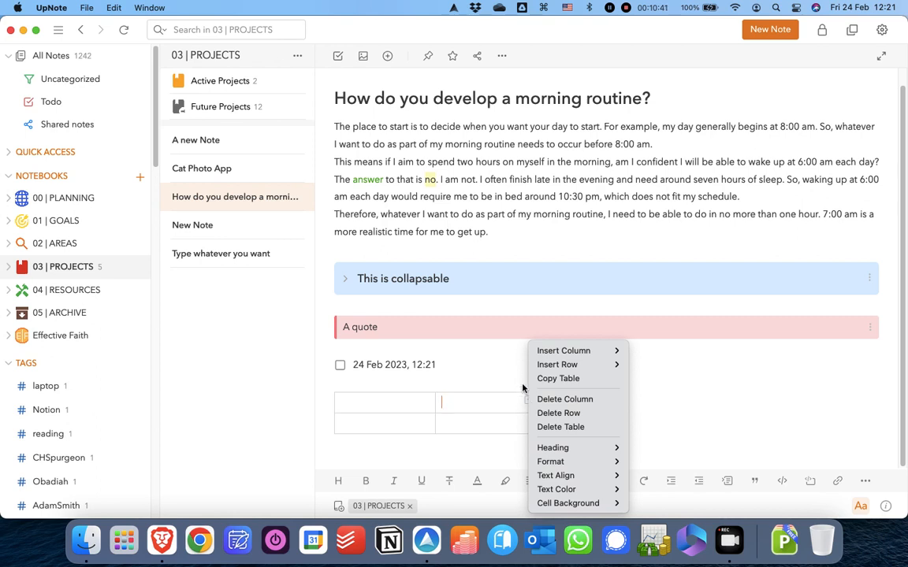
pyautogui.moveTo(572, 448)
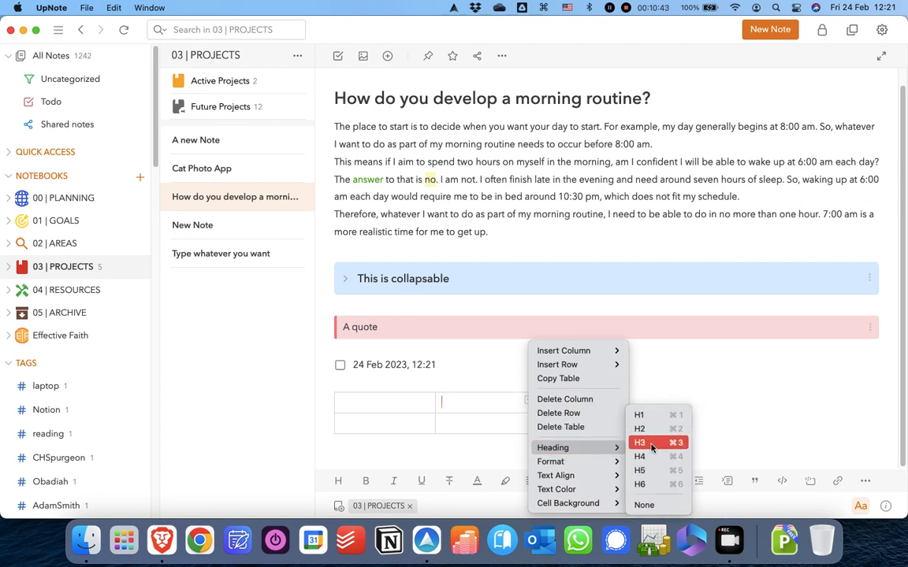
pyautogui.moveTo(599, 462)
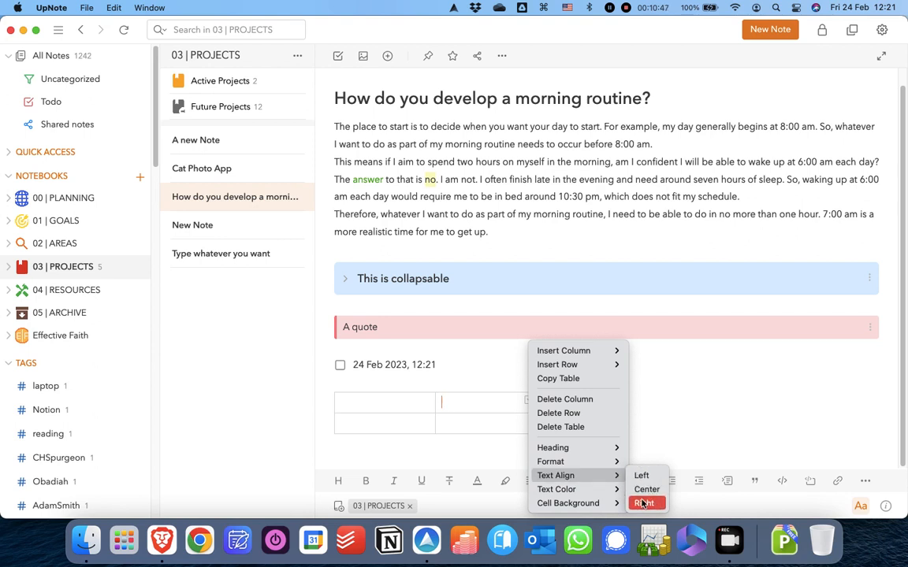
pyautogui.moveTo(603, 504)
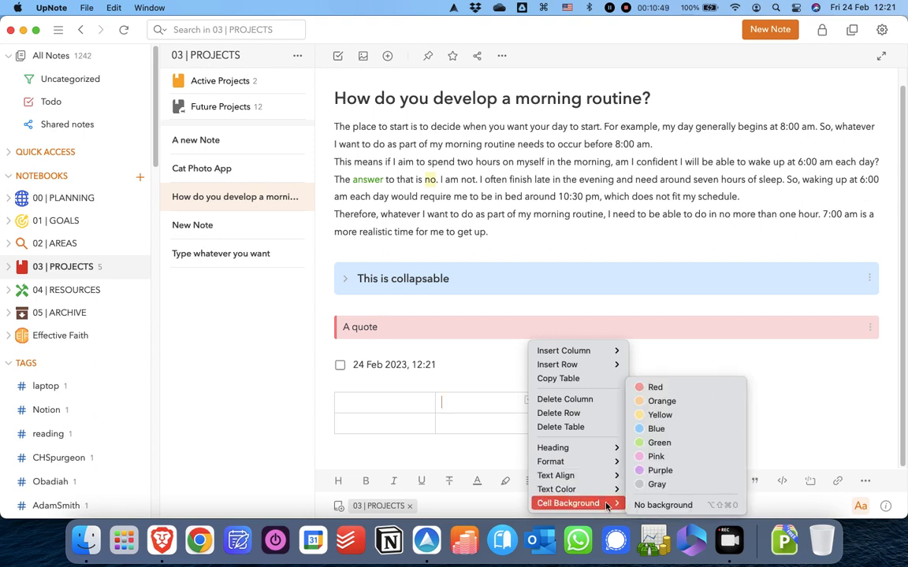
pyautogui.click(658, 429)
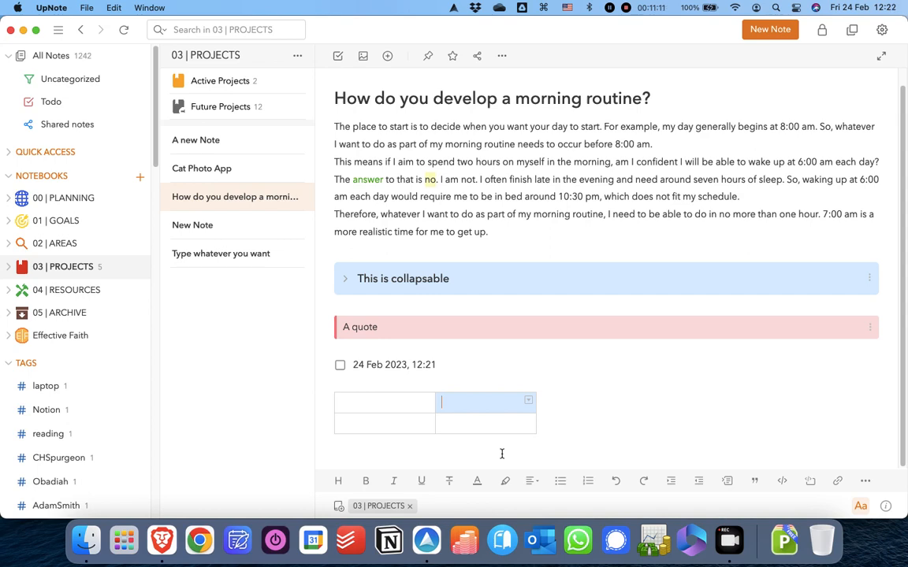
# - Hide the notebooks sidebar and expand the note to fill the whole window
pyautogui.press('super+backslash')
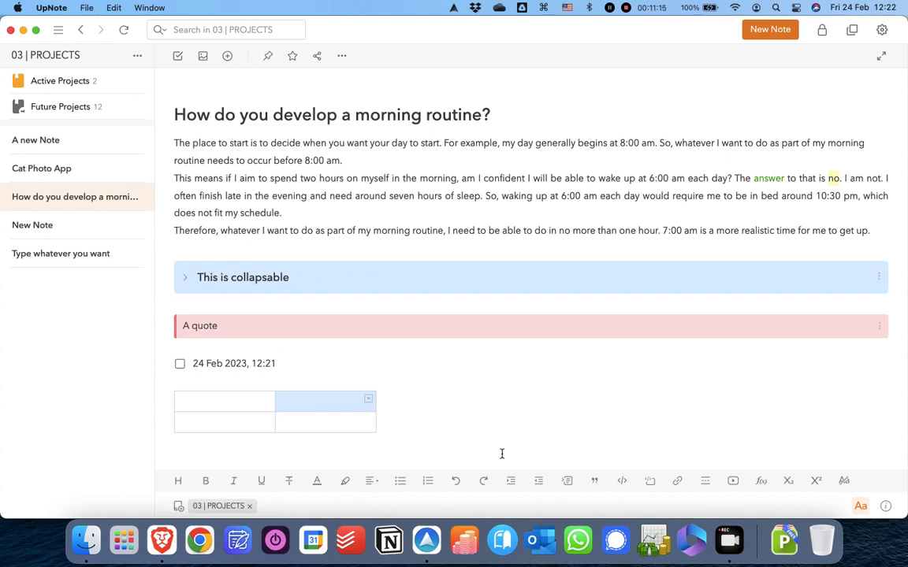
pyautogui.click(59, 30)
pyautogui.click(59, 30)
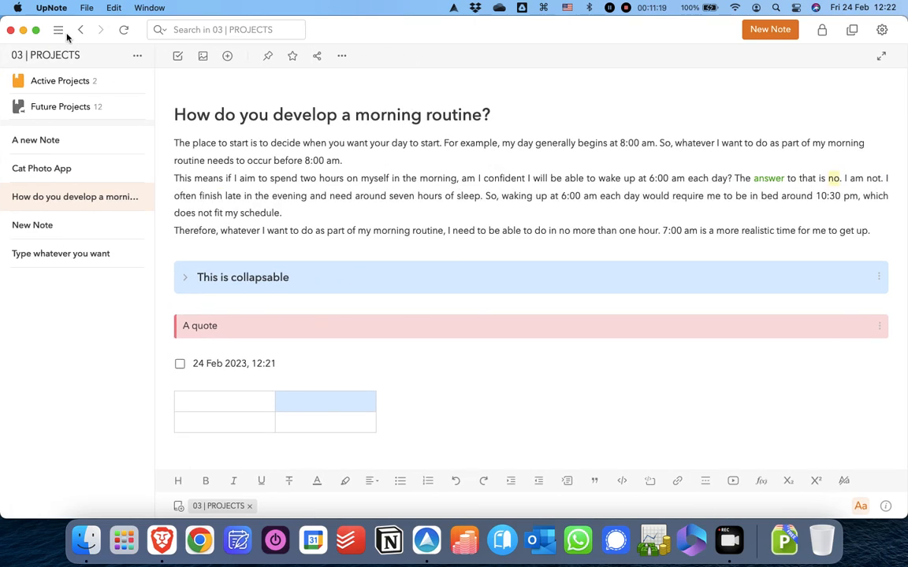
pyautogui.click(881, 61)
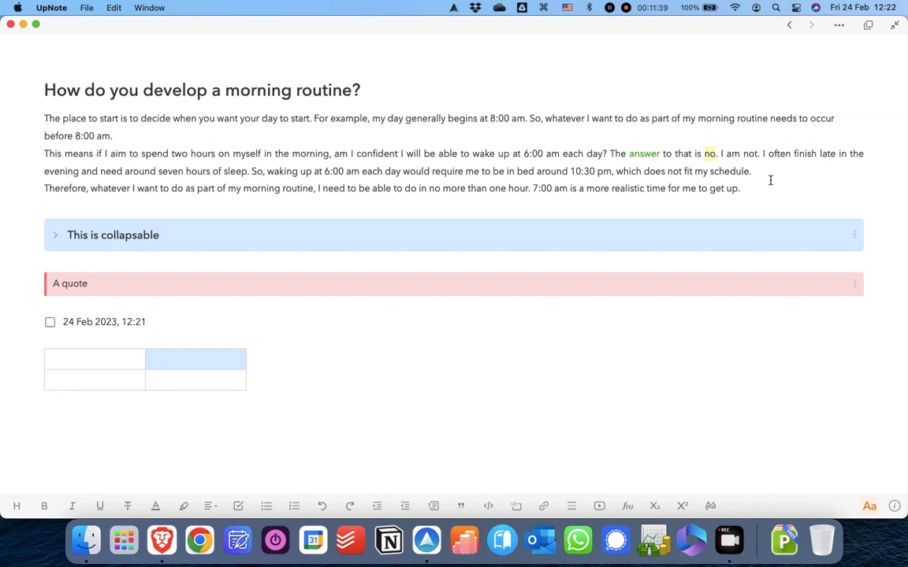
# - Show the note's info and examine its word count and table of contents
pyautogui.click(893, 508)
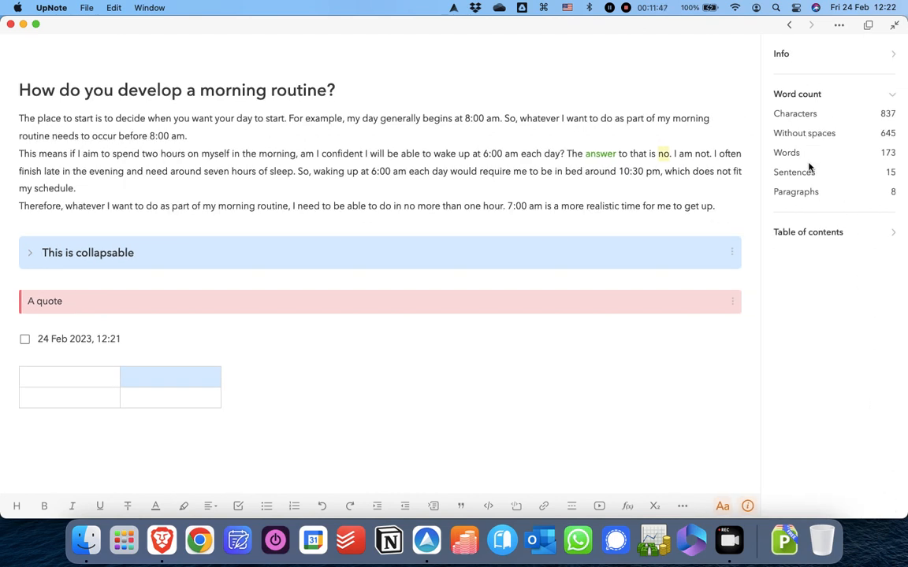
pyautogui.click(892, 234)
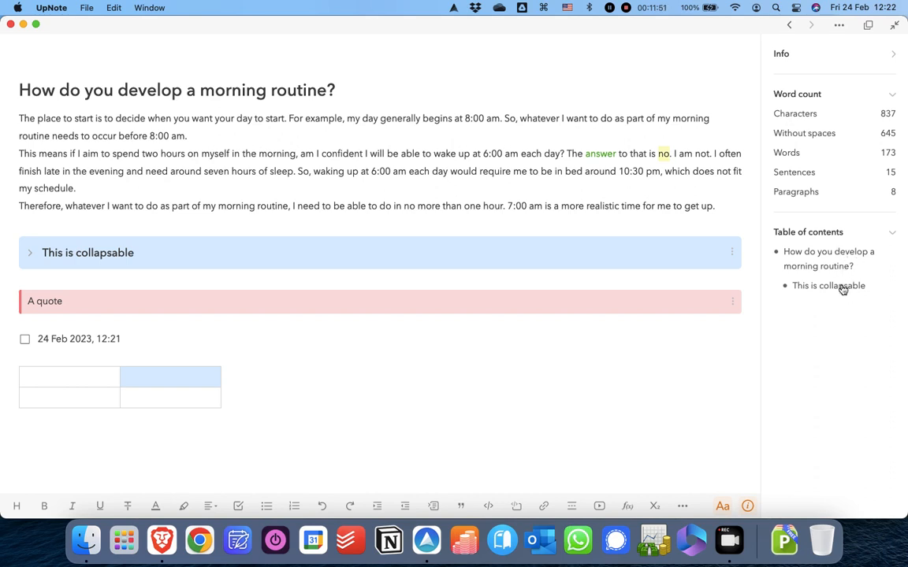
pyautogui.click(893, 234)
# - Add the tag #UpNote on a line below the table
pyautogui.click(125, 433)
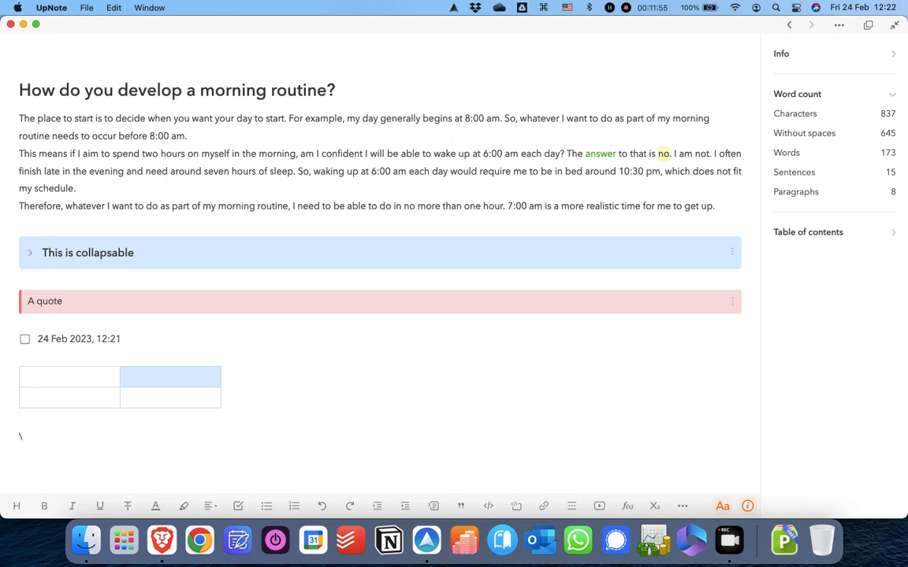
pyautogui.write('#Upnot')
pyautogui.press('Return')
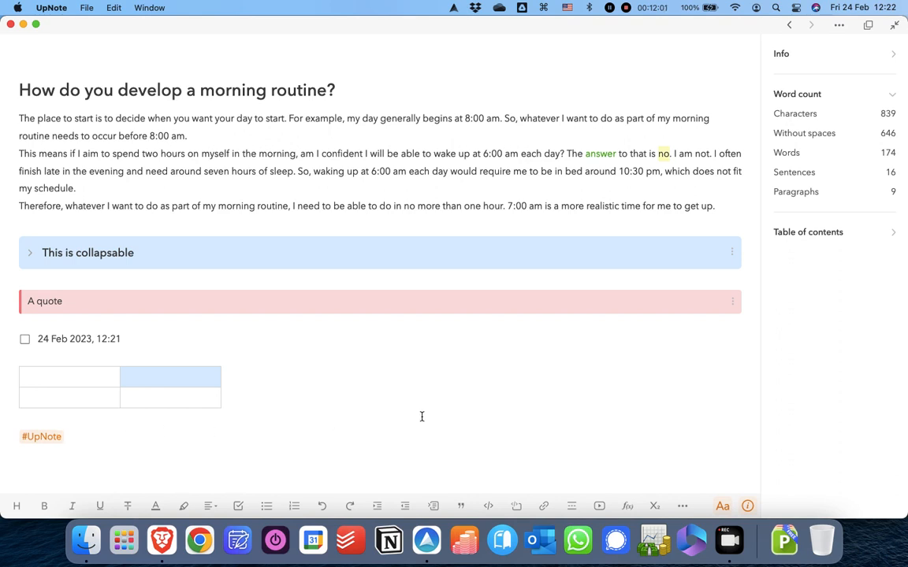
pyautogui.press('Return')
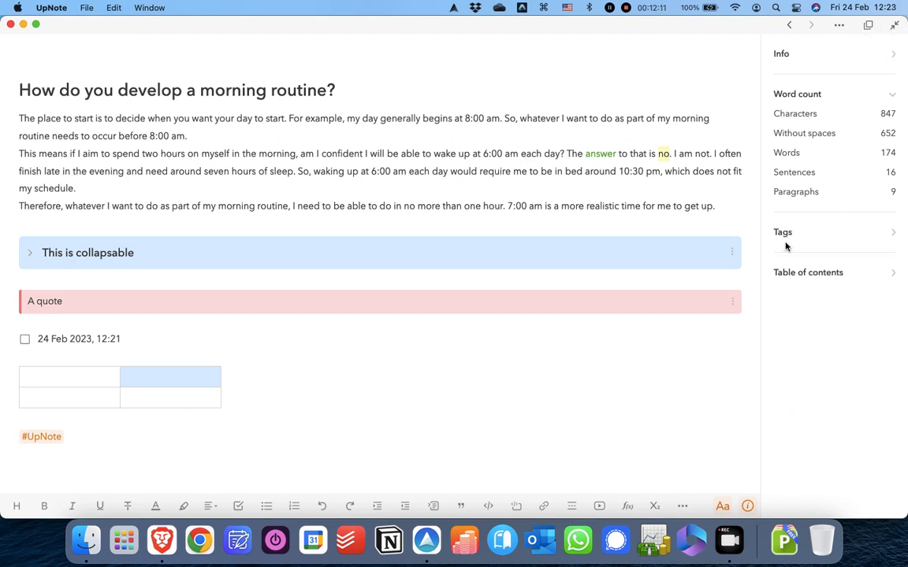
# - Show the note's tags in its info, and hide both the note info and the formatting toolbar
pyautogui.click(796, 235)
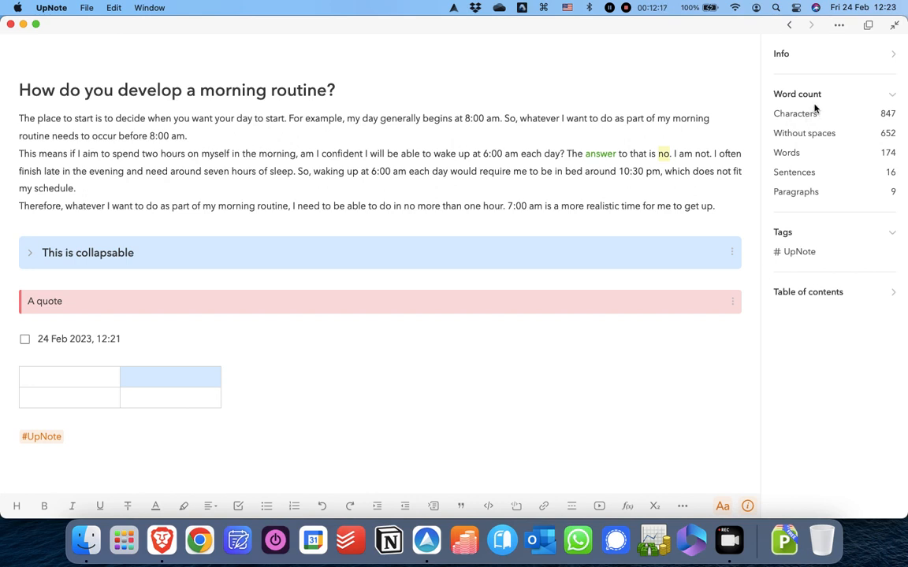
pyautogui.click(748, 506)
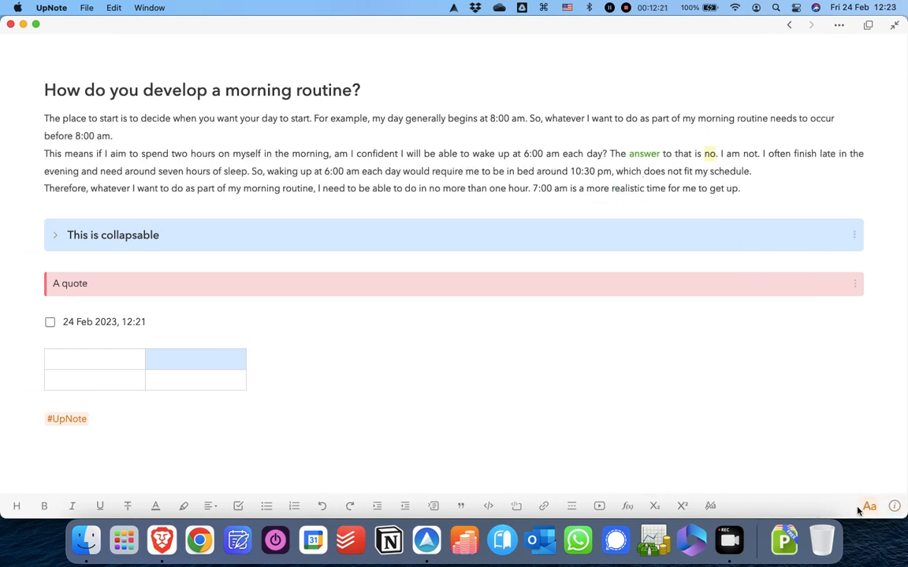
pyautogui.click(870, 508)
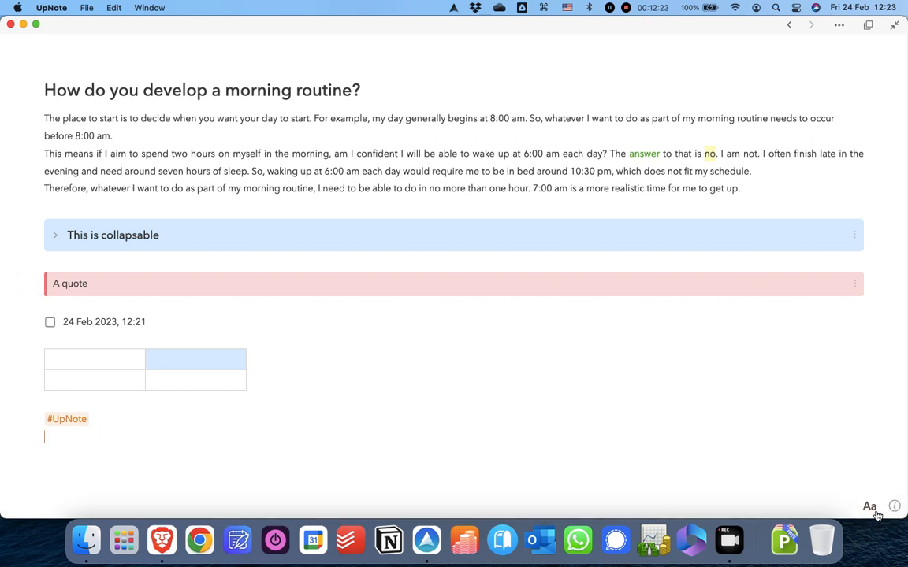
# - Place the cursor in the note's opening paragraphs and turn on typewriter mode to keep the active line vertically centred
pyautogui.click(713, 439)
pyautogui.click(45, 151)
pyautogui.press('super+shift+t')
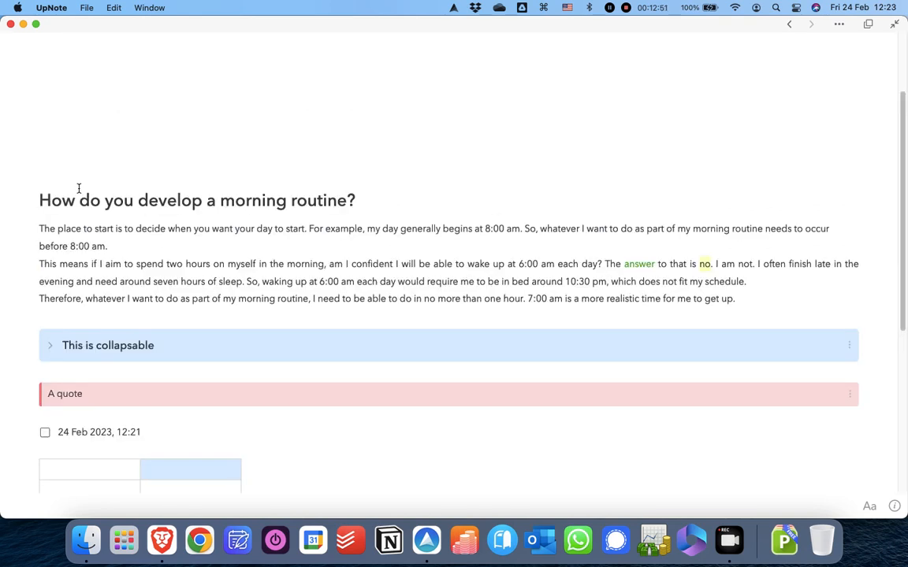
# - Move the cursor line by line from the opening paragraphs down past the table to examine typewriter scrolling
pyautogui.press('Down')
pyautogui.press('Down')
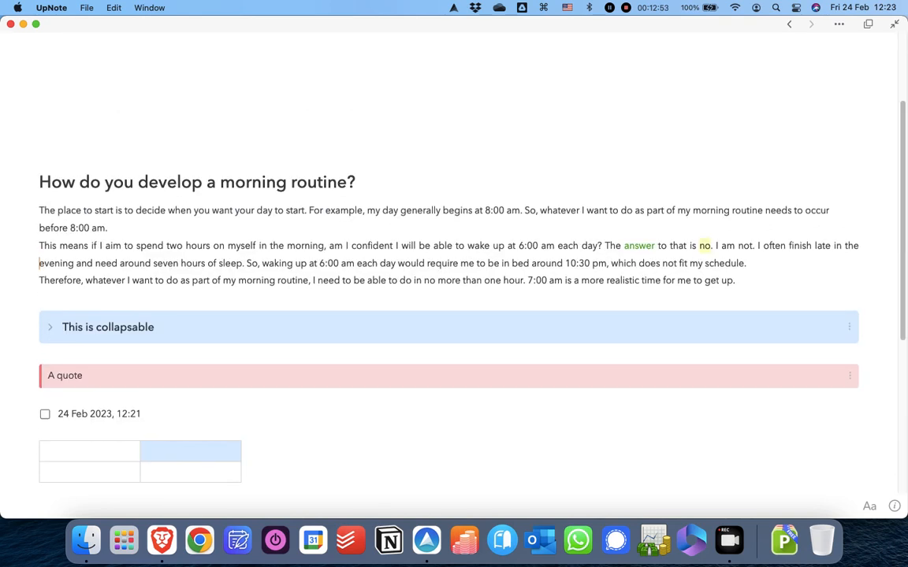
pyautogui.press('Down')
pyautogui.press('Down')
pyautogui.press('Down')
pyautogui.press('Down')
pyautogui.press('Down')
pyautogui.press('Down')
pyautogui.press('Down')
pyautogui.press('Down')
pyautogui.press('Down')
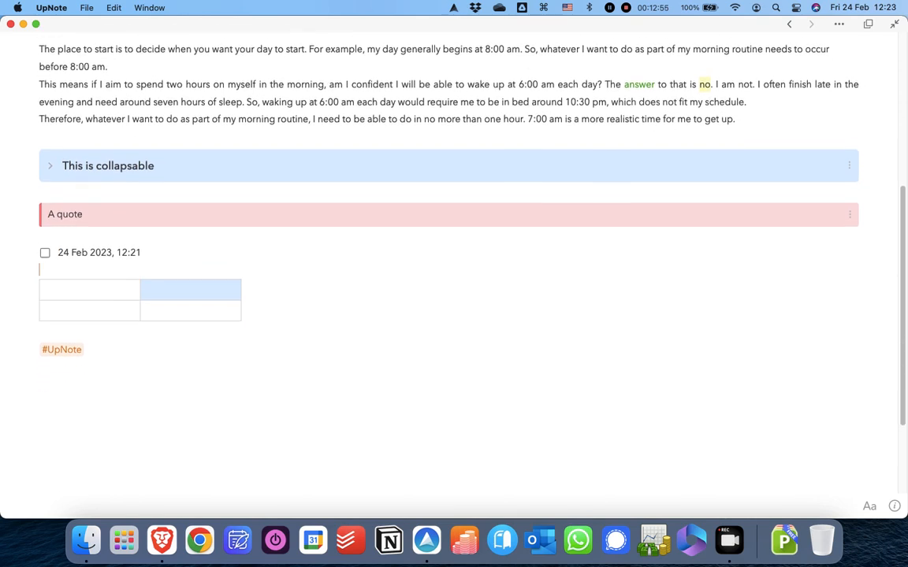
pyautogui.press('Down')
pyautogui.press('Down')
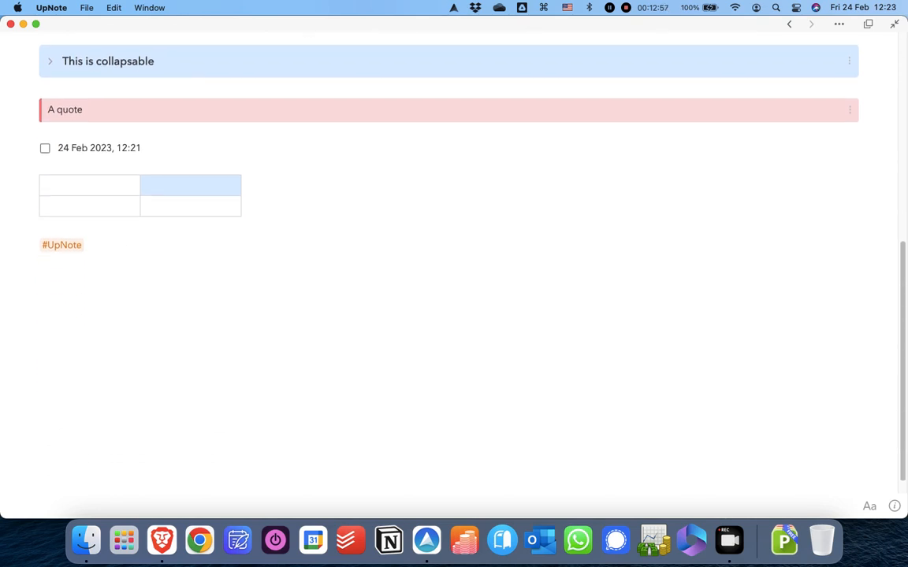